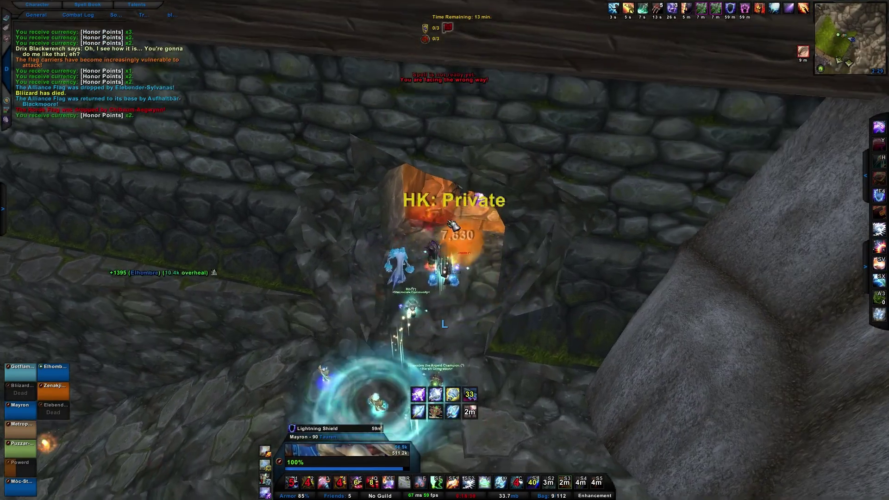
Run the shaman through the opening in the broken stone wall into the torch-lit hall and turn to face the entrance
key(w)
right_click(453, 225)
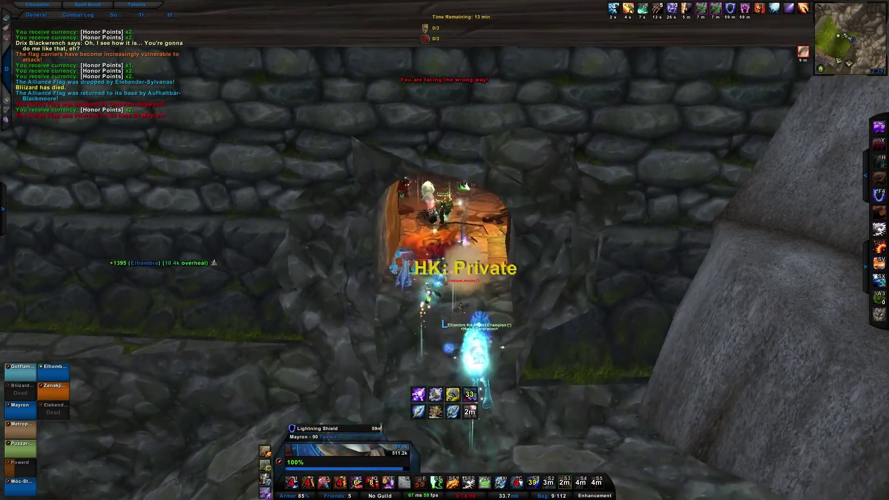
key(w)
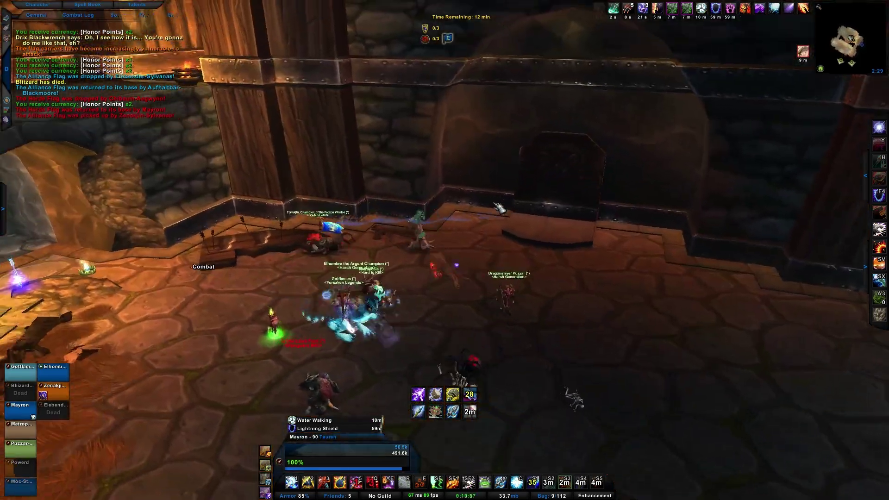
drag(500, 207, 484, 204)
Send "..." in the Say chat channel
key(Return)
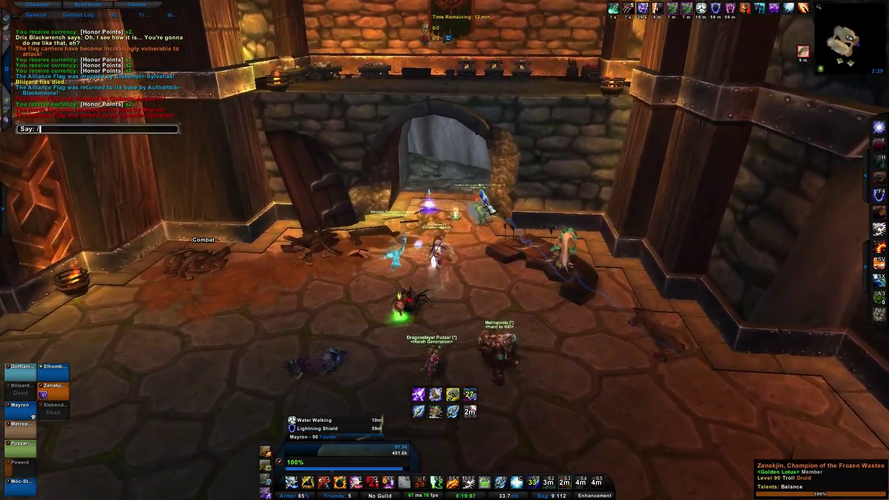
text(...)
key(Return)
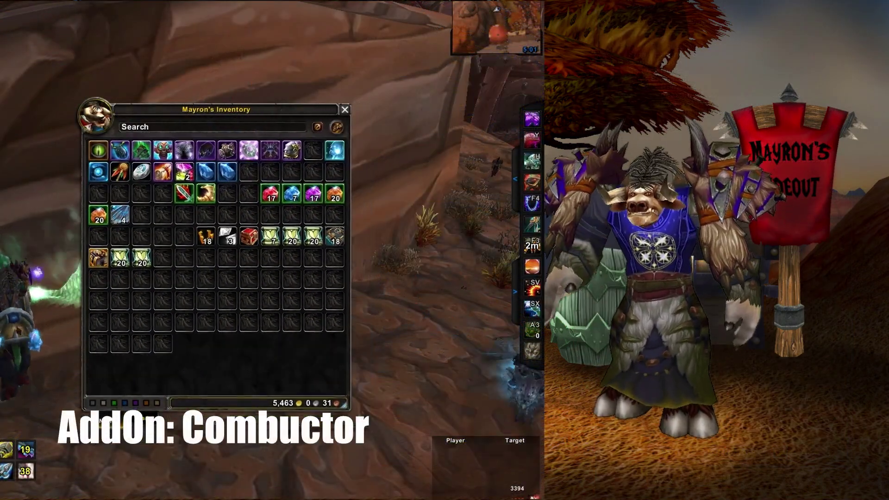
Filter the Combuctor inventory by item quality, trying epic, heirloom and rare
click(136, 410)
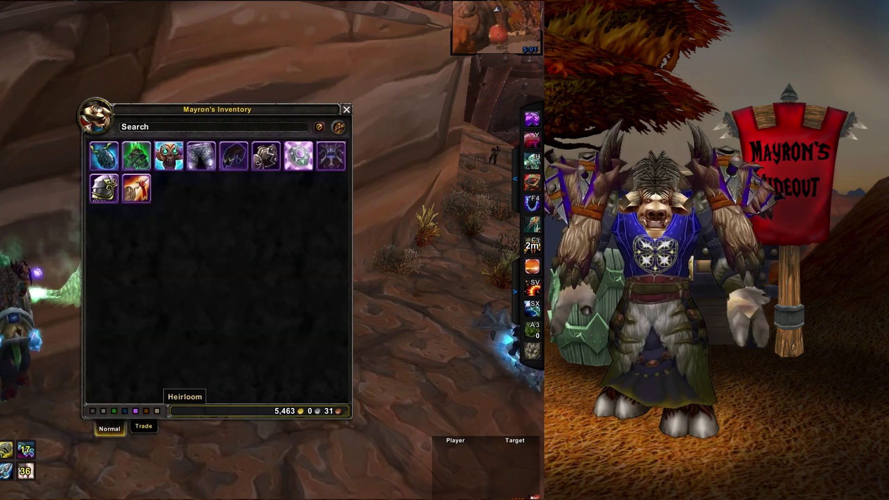
click(157, 410)
click(124, 410)
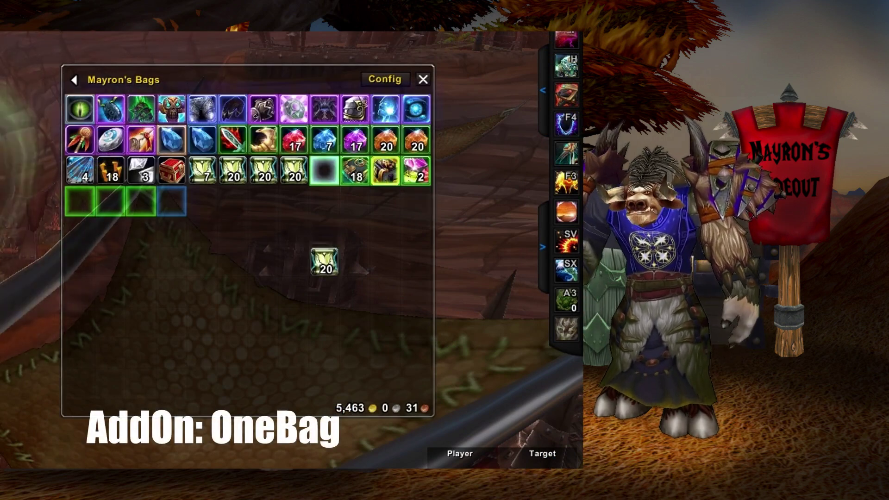
Place the held stack of 20 in the blue-bordered empty OneBag slot and cycle the data display in Bagnon's footer
click(173, 200)
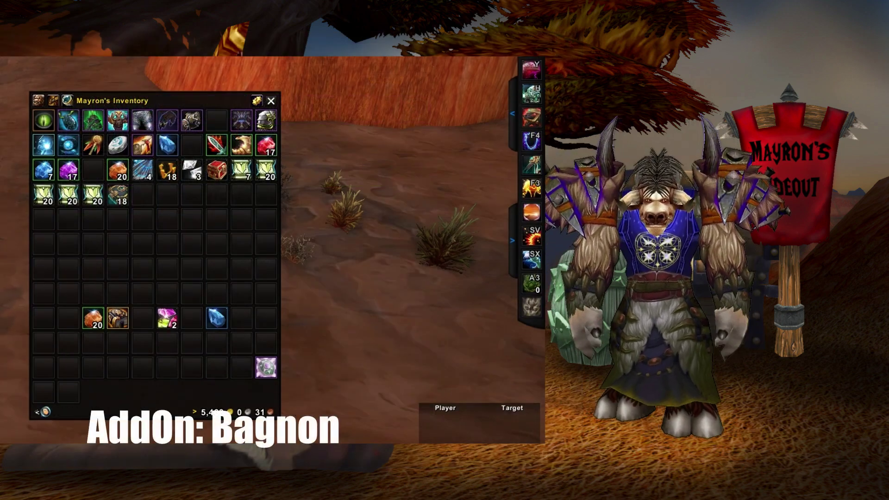
click(37, 412)
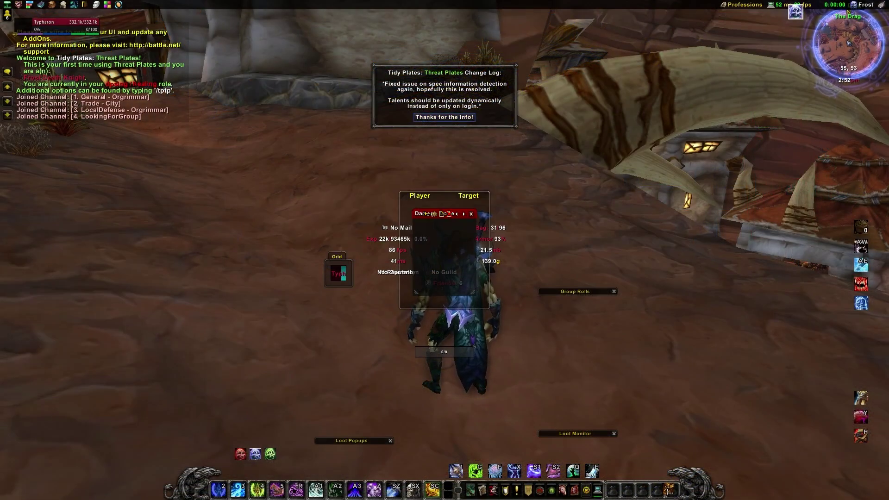
Dismiss the Tidy Plates: Threat Plates change log
click(444, 117)
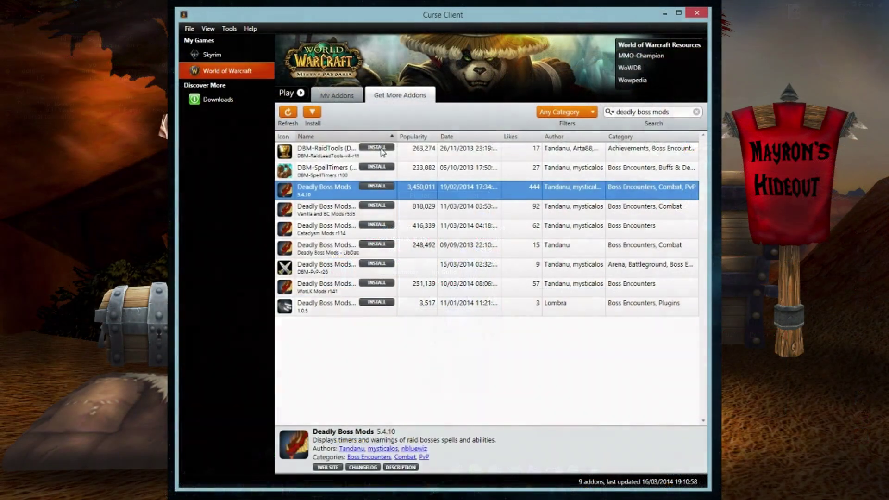
Switch to Curse Client, install the Deadly Boss Mods 5.4.10 addon and open the downloads list
click(382, 153)
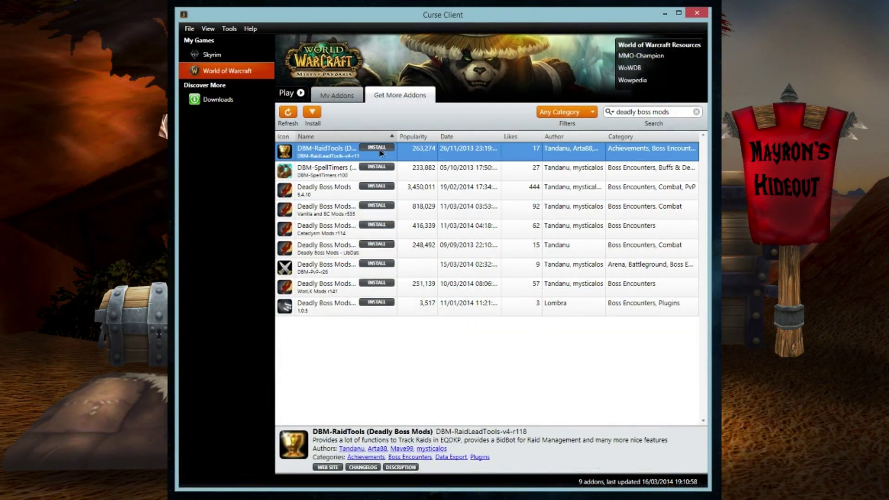
click(378, 187)
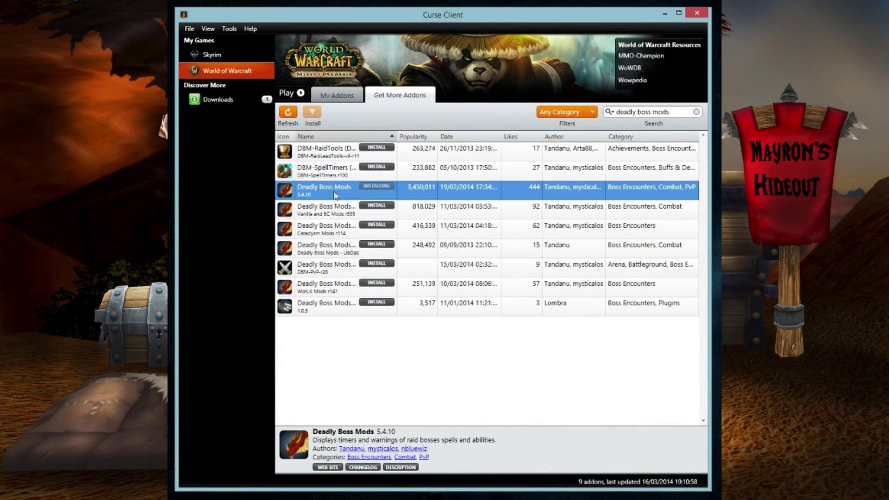
click(246, 103)
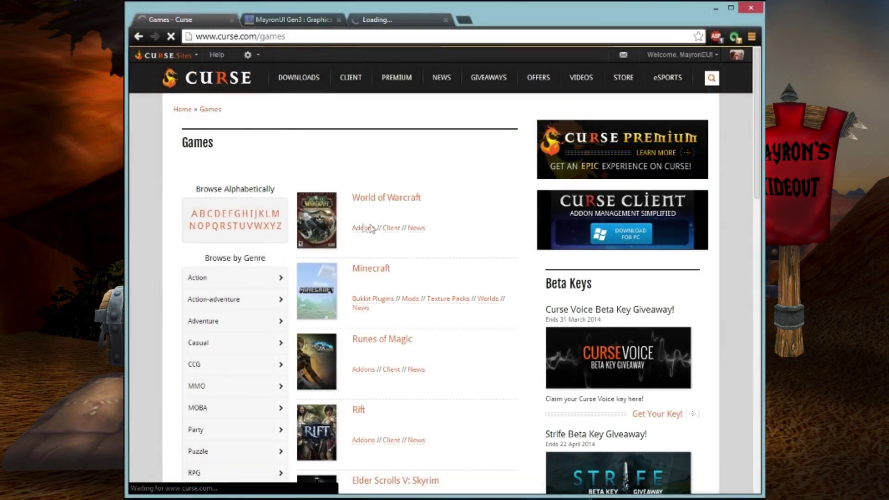
Switch to the Curse website in the browser and browse from the World of Warcraft addons to the Deadly Boss Mods page
click(369, 227)
scroll(393, 241, down, 1)
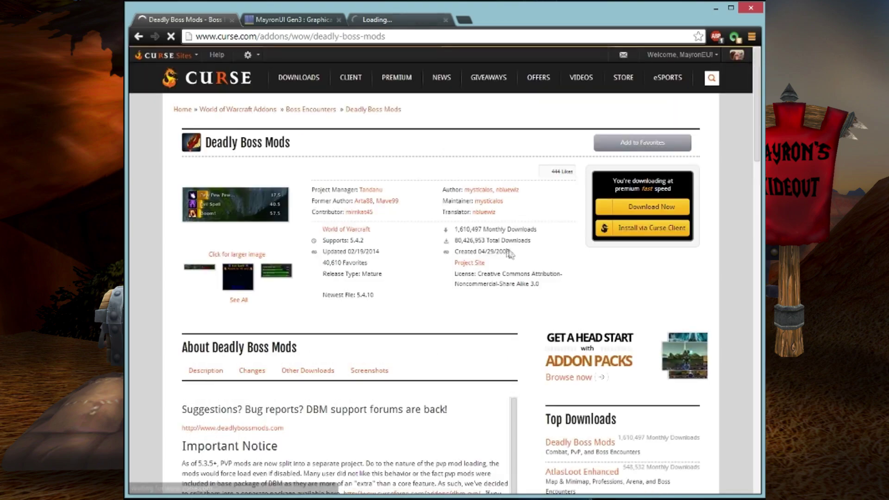
scroll(509, 252, down, 1)
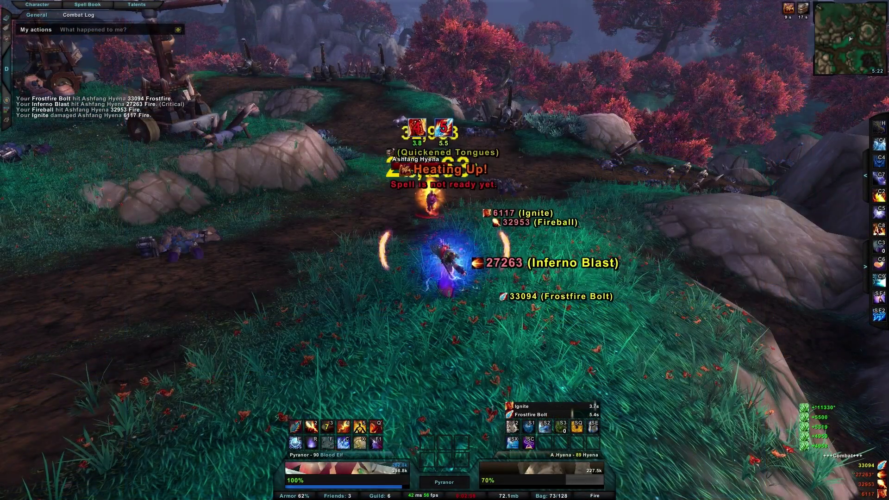
Cast Frostfire Bolt at the Ashfang Hyena, and use a shaman ability against the targeted Pandaren in the mine battleground
key(1)
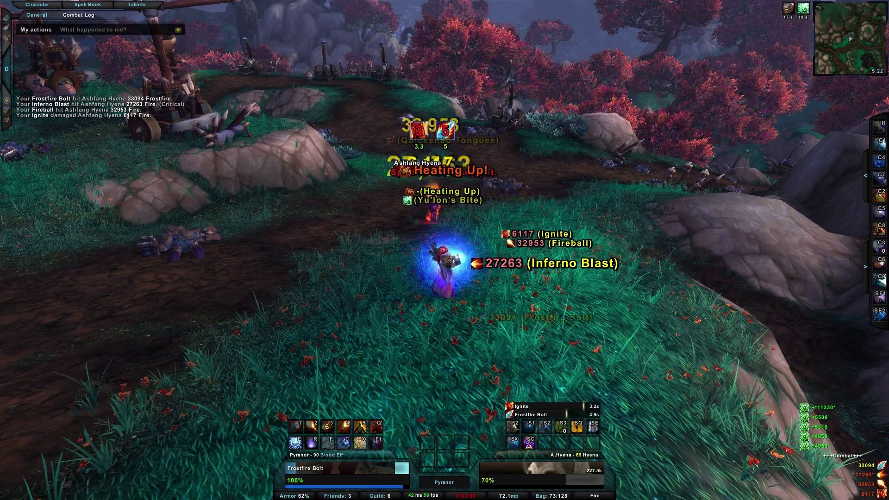
key(1)
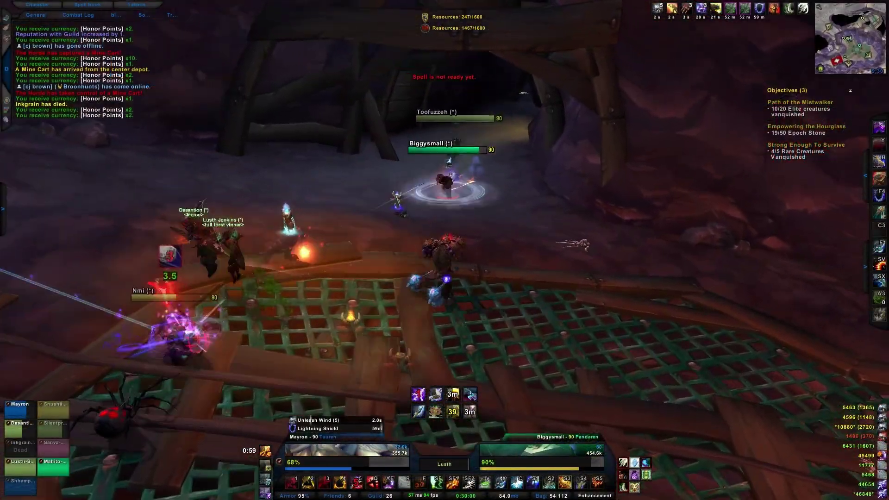
key(shift+1)
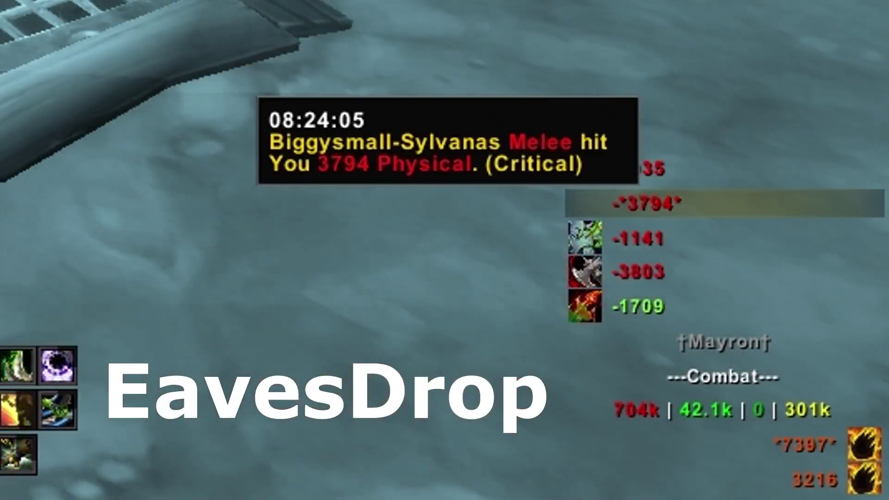
Inspect the EavesDrop combat log entries, including the tooltip summarising incoming and outgoing damage and heals, and scroll back through the events
mouse_move(722, 306)
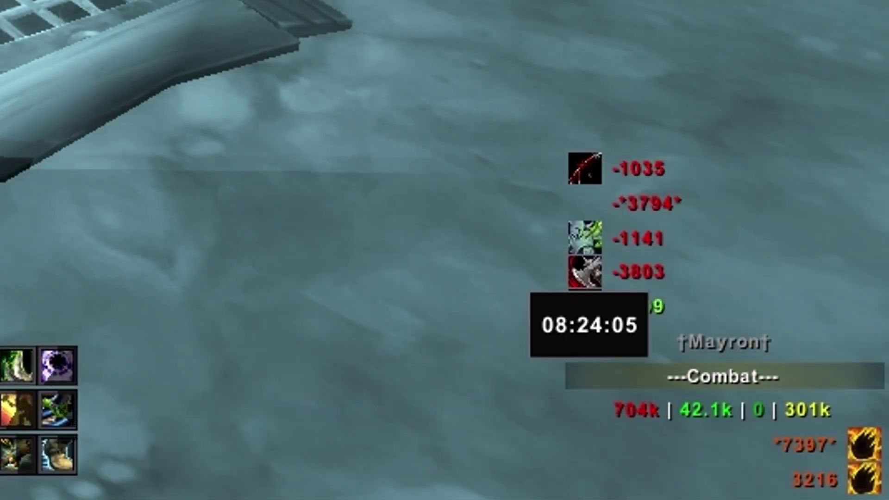
mouse_move(721, 410)
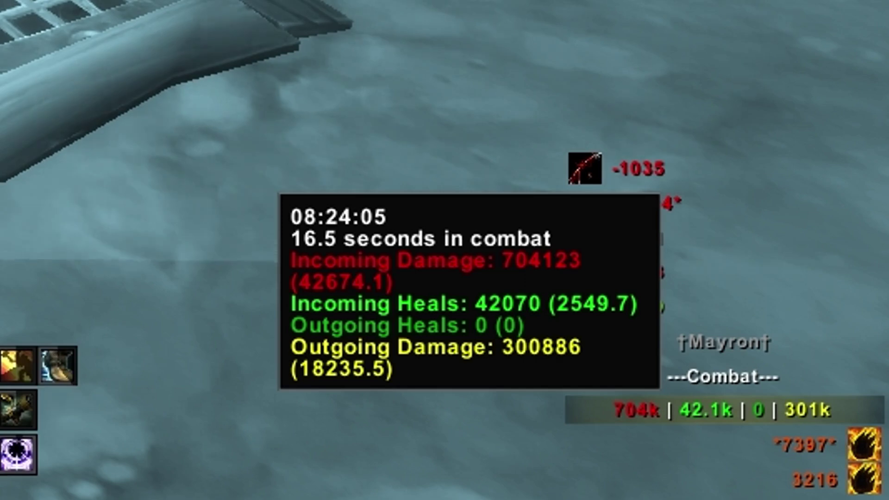
mouse_move(770, 444)
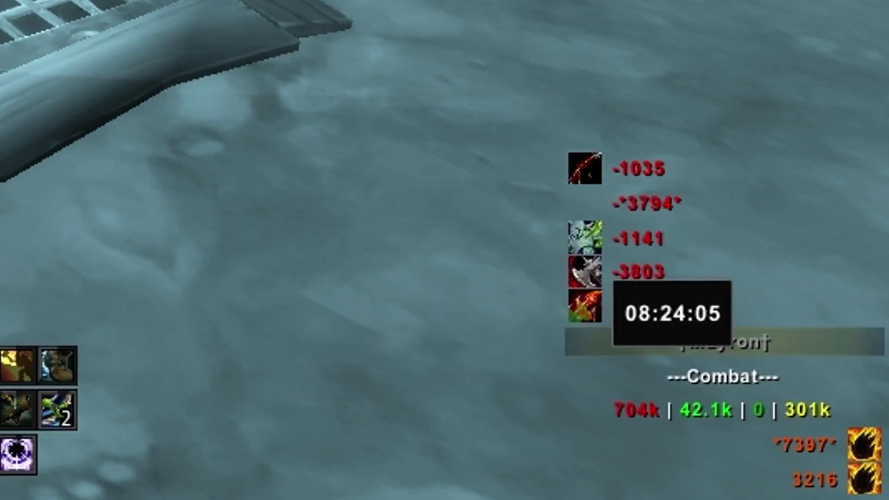
scroll(722, 342, up, 3)
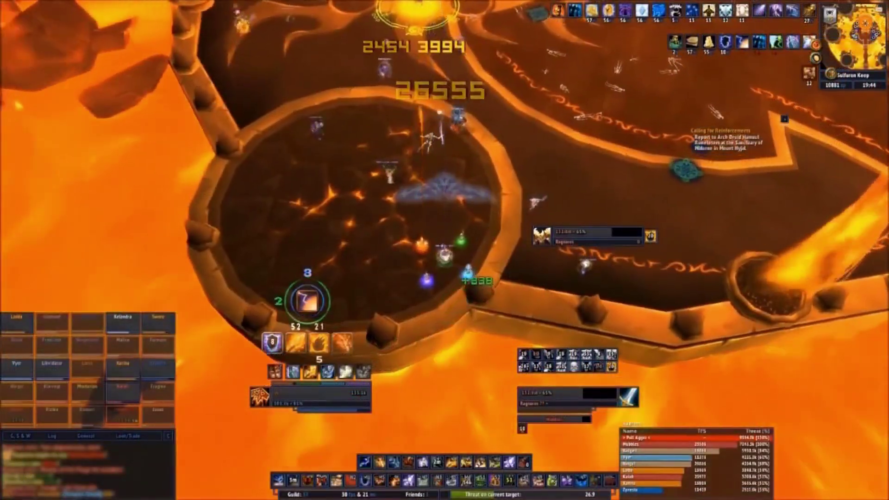
Use two action-bar abilities against Ragnaros in the raid fight
key(2)
key(4)
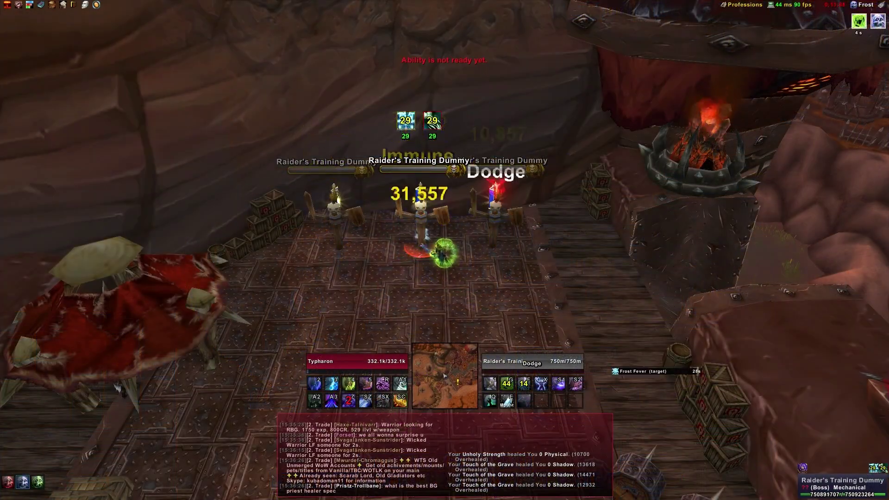
Attack the middle Raider's Training Dummy with the death knight's abilities while adjusting position
key(a)
key(2)
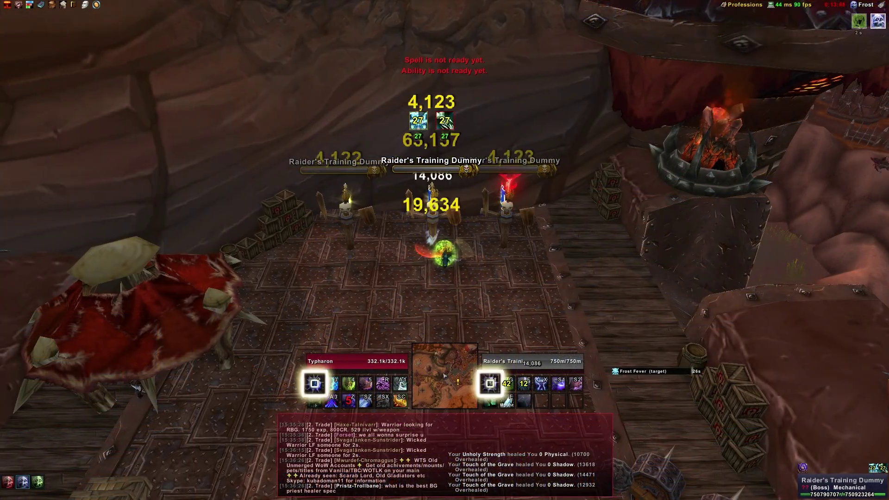
key(s)
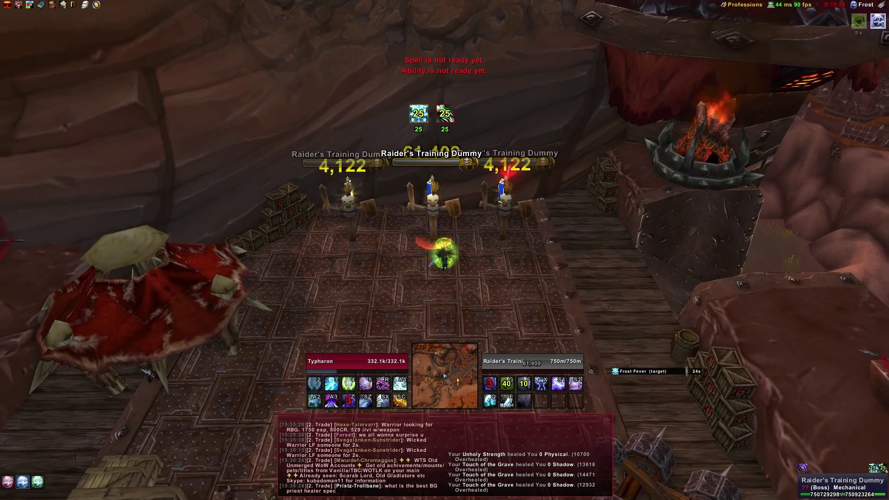
key(2)
key(3)
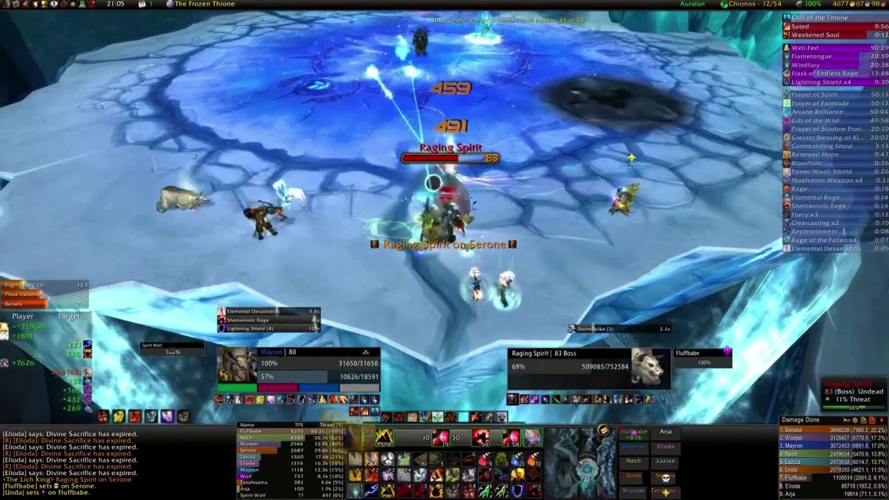
Attack the Raging Spirit on the Frozen Throne platform with the shaman's abilities while adjusting position
key(w)
key(5)
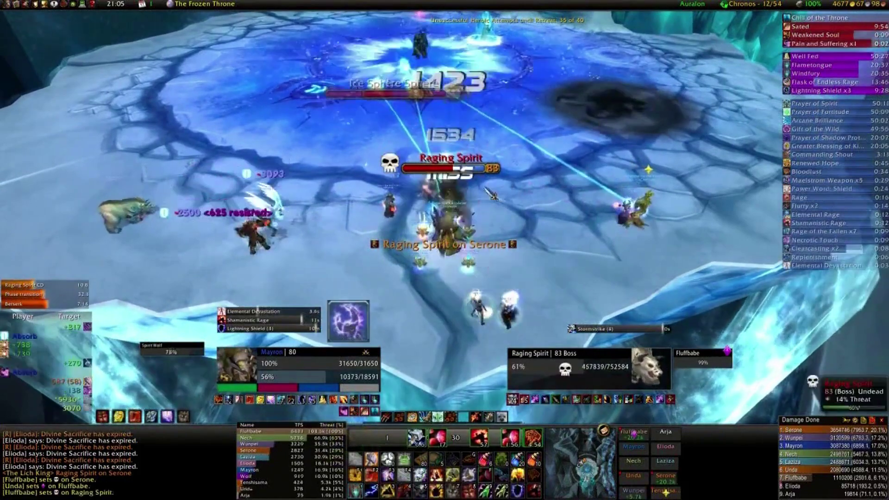
key(2)
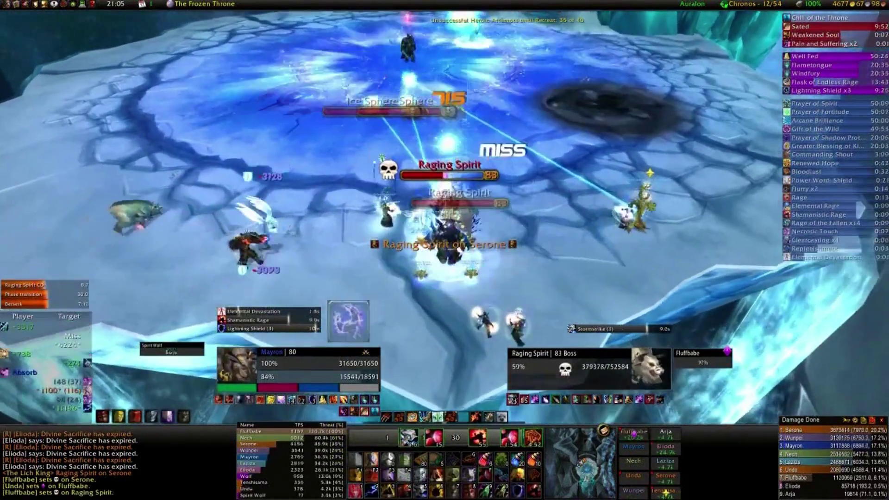
key(s)
key(3)
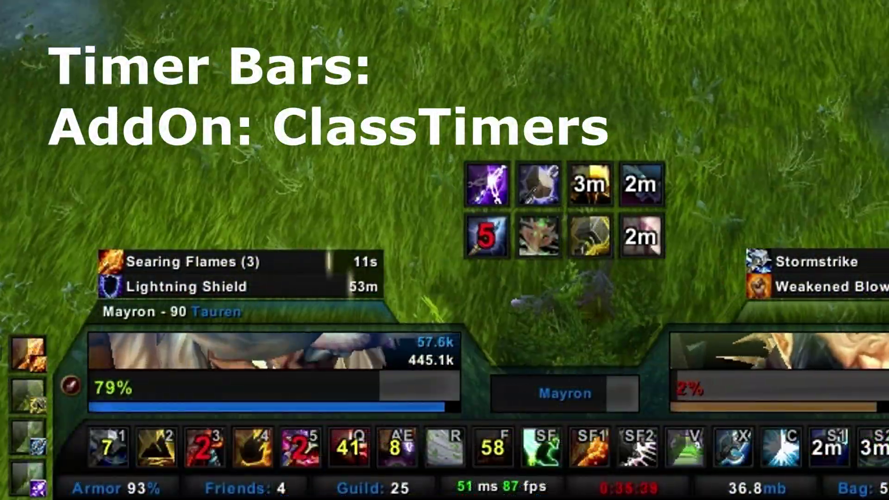
Use two of the shaman's action-bar abilities in combat with the ClassTimers bars on display
key(2)
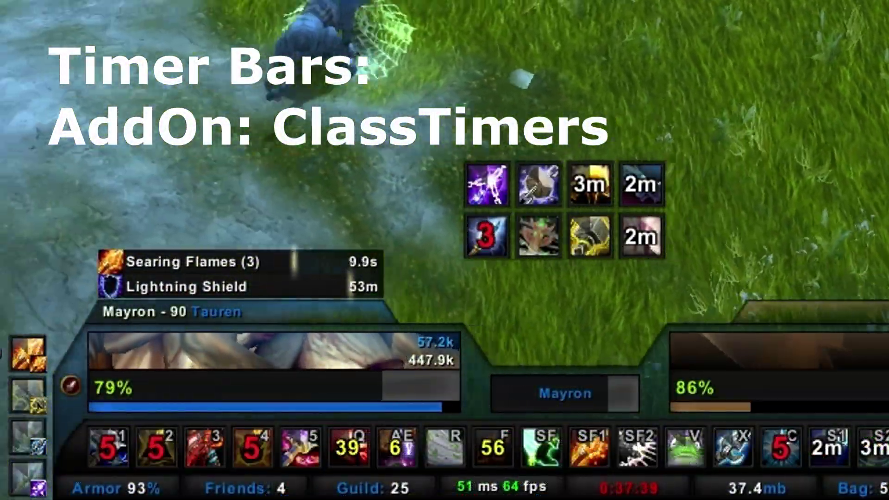
key(5)
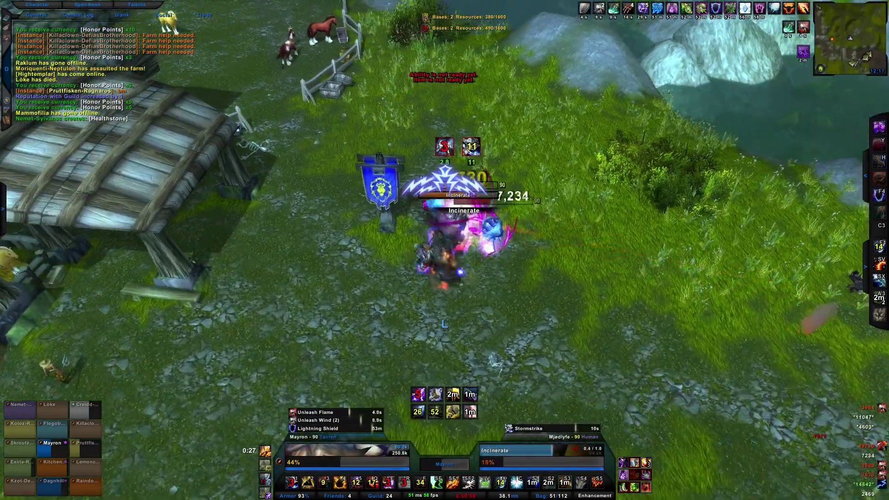
Hide the entire game interface during the fight and show it again
key(alt+z)
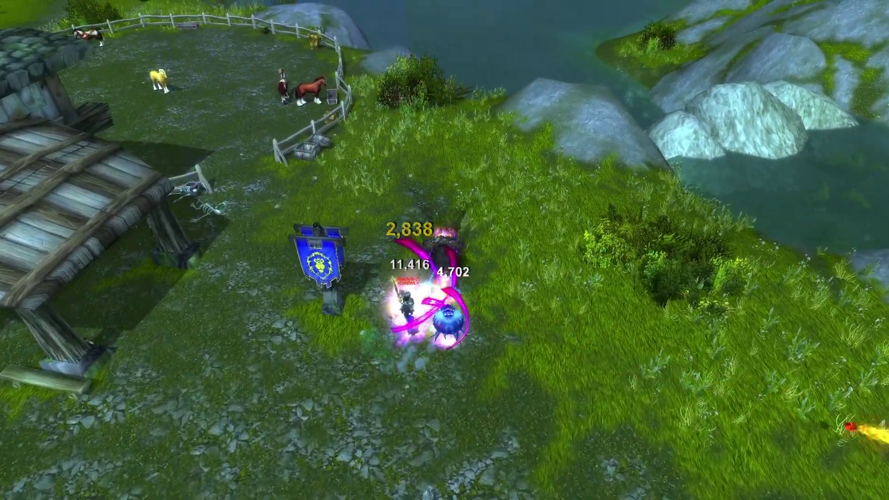
key(alt+z)
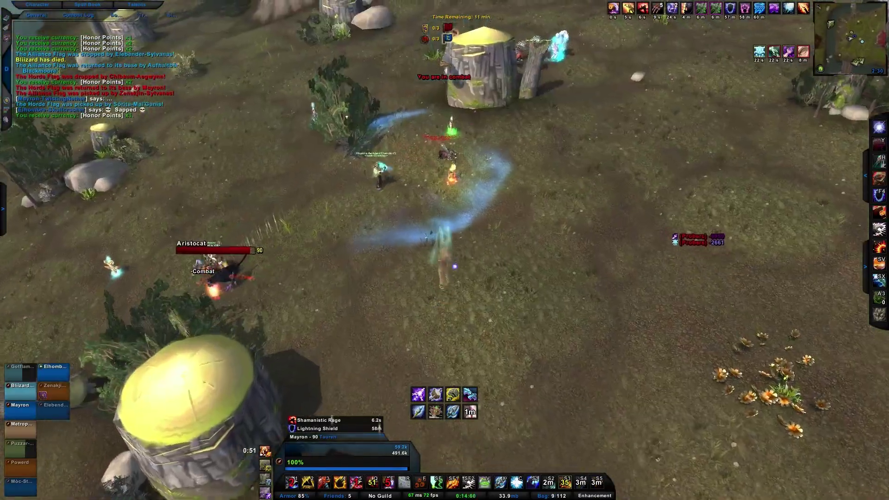
Mount the Golden Riding Crane and ride towards the river, checking the Twin Peaks world map on the way
key(h)
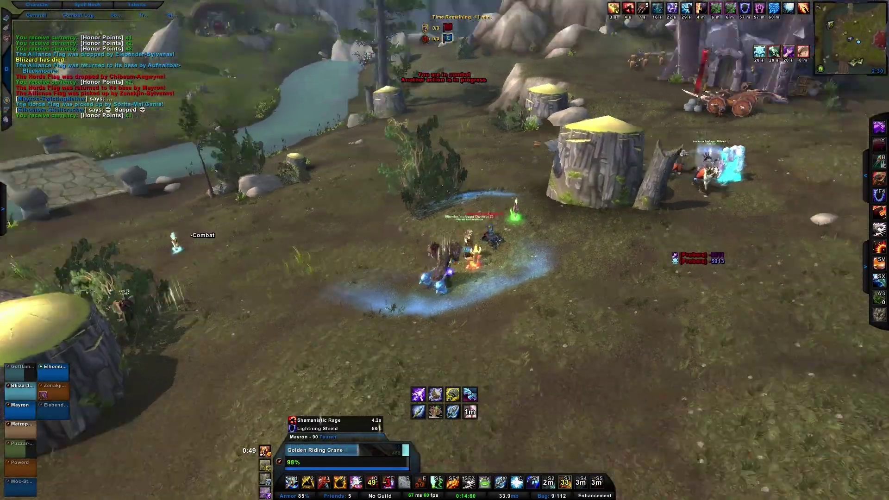
key(w)
key(m)
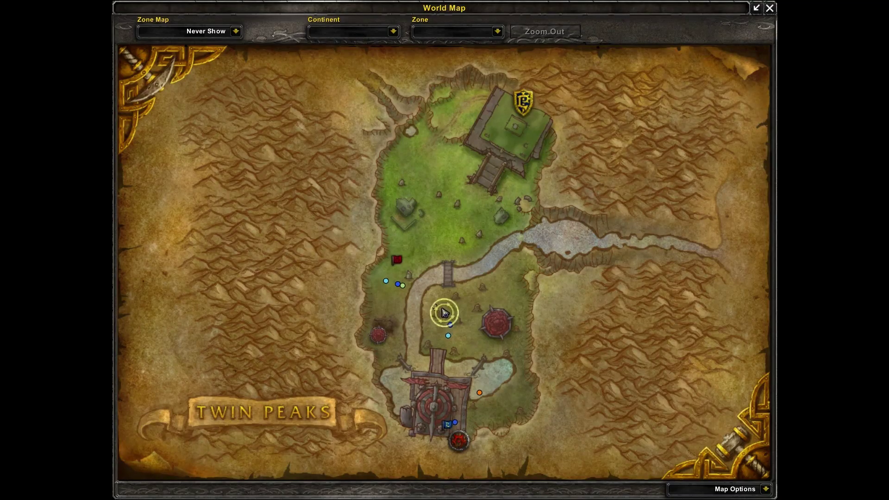
key(m)
key(w)
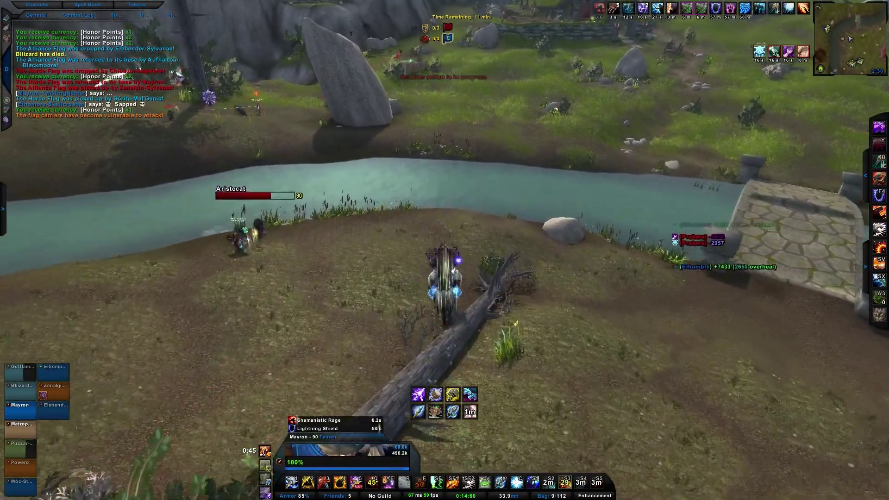
Ride across the river to the far bank and approach the enemy players on the grassy field
key(w)
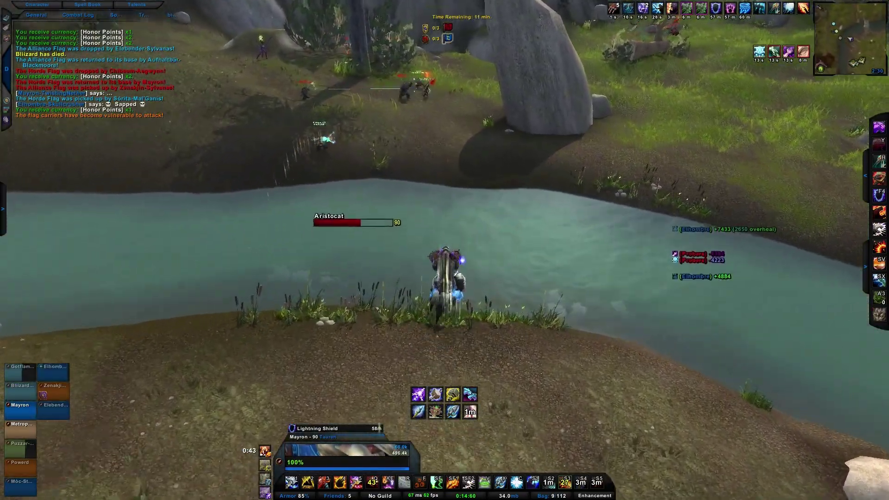
key(w)
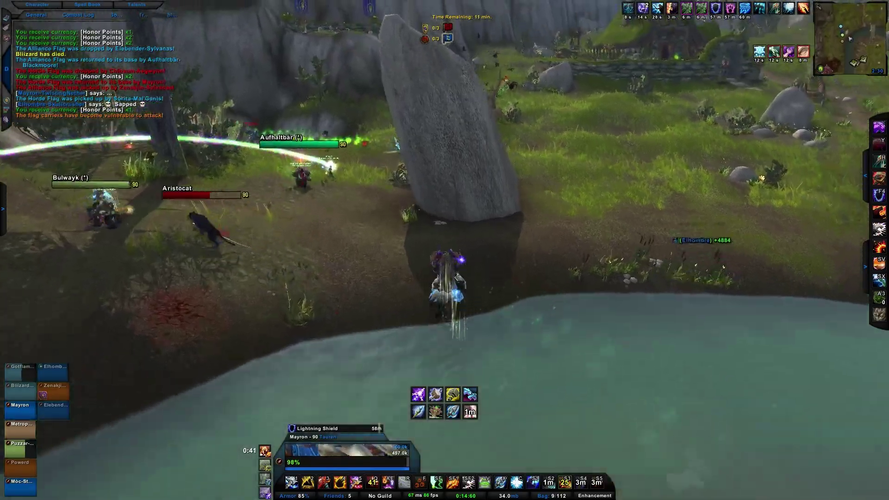
click(426, 222)
key(w)
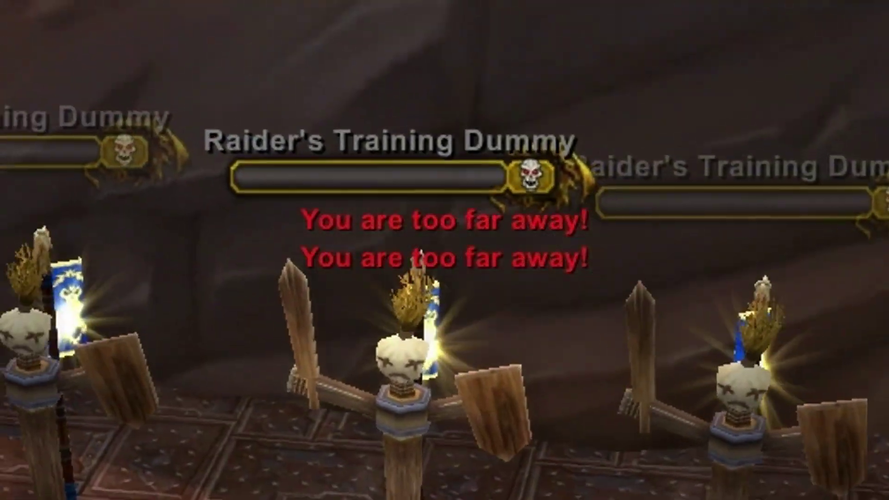
key(w)
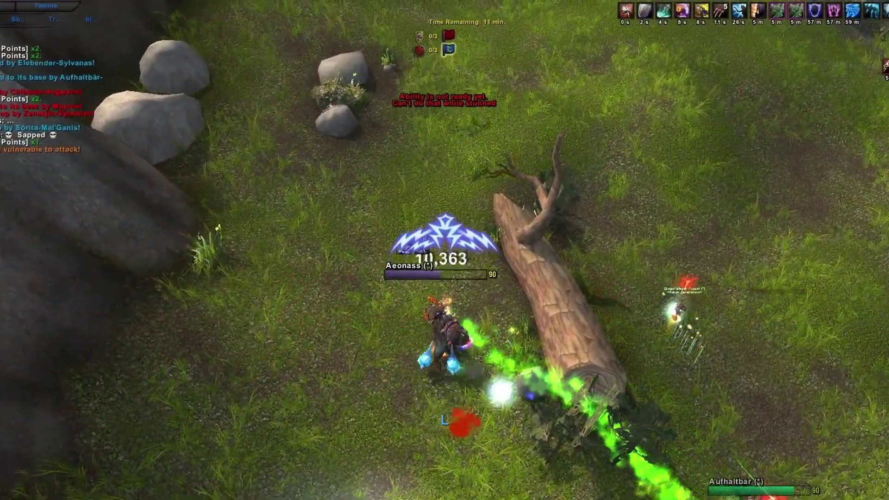
Attack the enemy gnome with the shaman's abilities, interrupt its Incinerate cast and use Unleash Elements
key(2)
key(2)
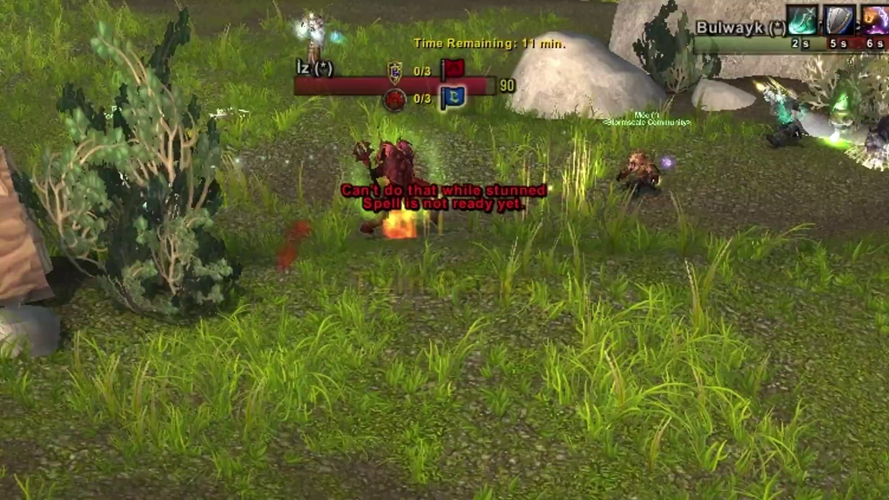
key(2)
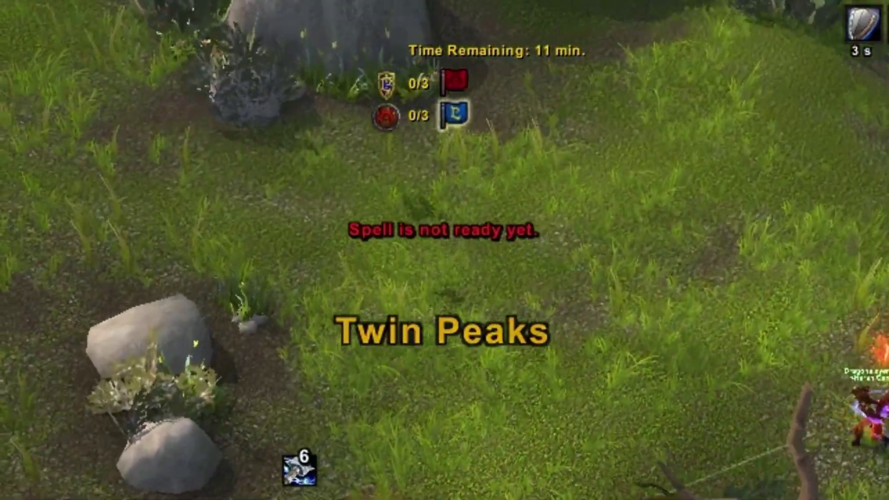
key(2)
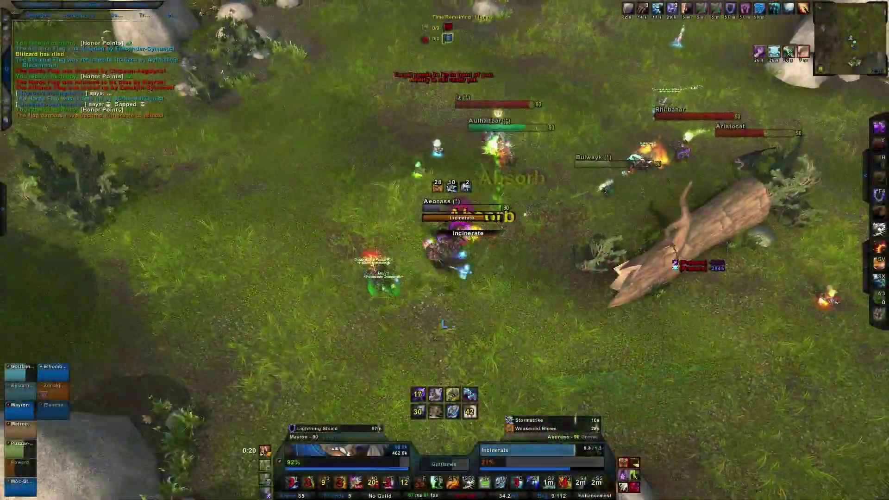
key(r)
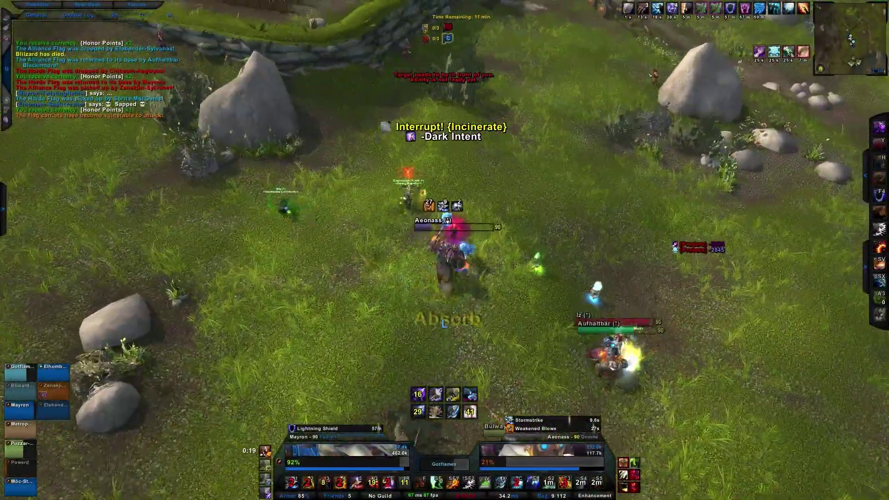
key(5)
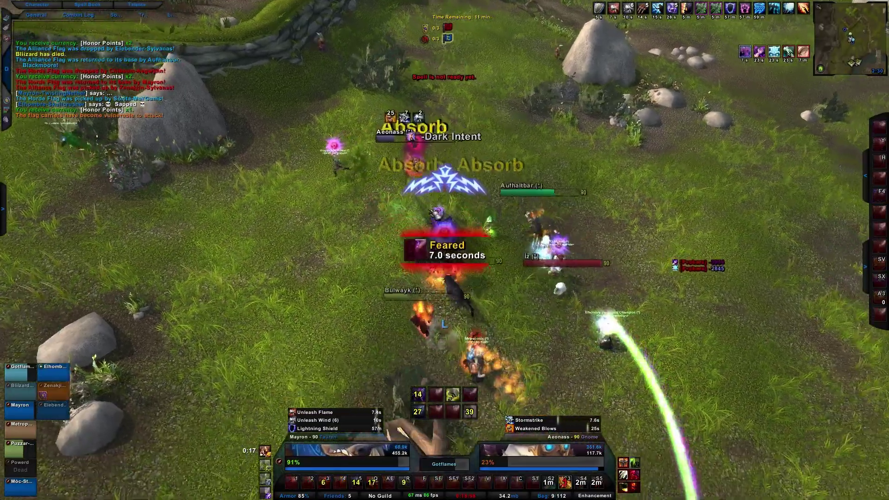
Switch targets back to the fleeing enemy gnome and chase it towards the stone gateway
click(409, 225)
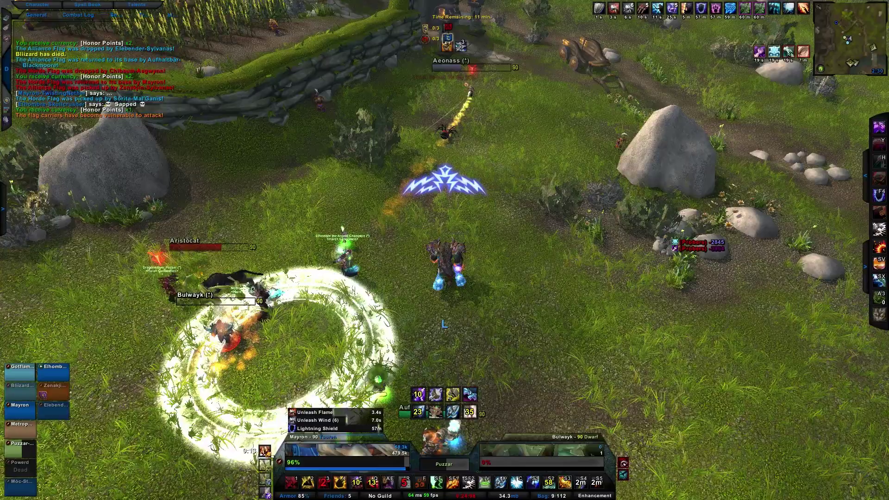
key(Tab)
key(alt+e)
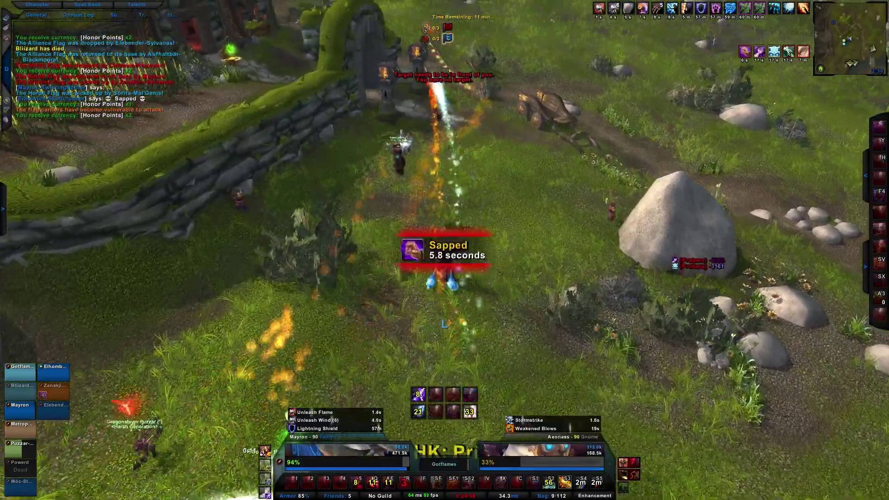
drag(467, 141, 467, 123)
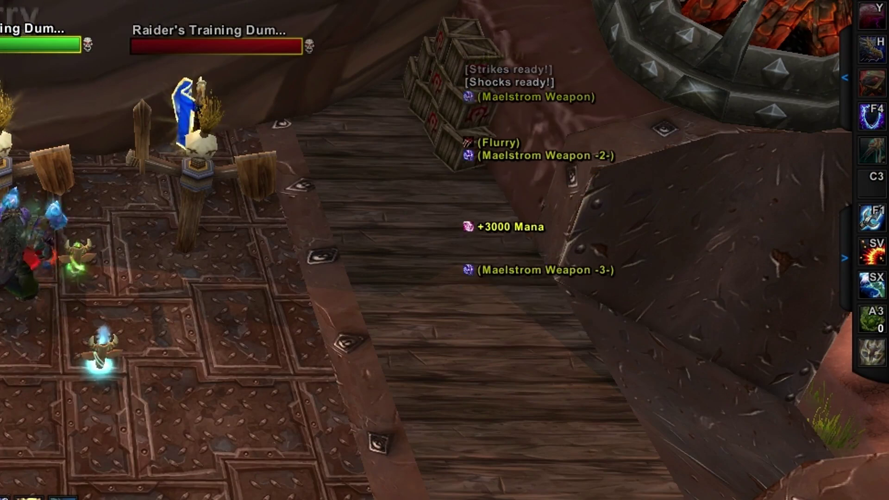
Use shaman abilities on the Raider's Training Dummy with the scrolling combat notifications on display
key(1)
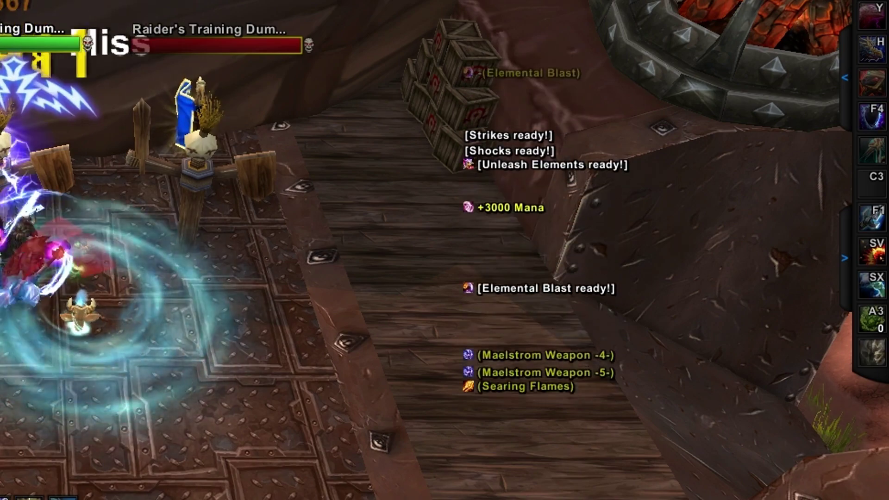
key(4)
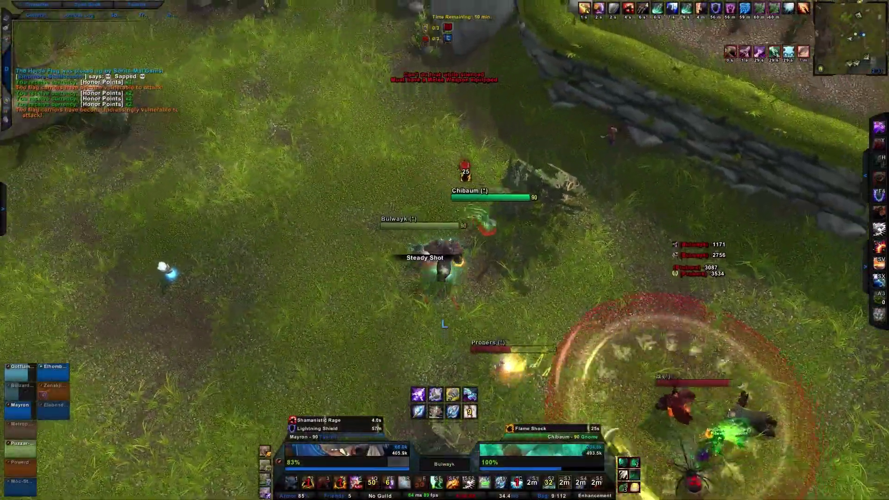
Target the enemy dwarf casting Steady Shot and attack with Stormstrike and Unleash Elements while closing in
key(Tab)
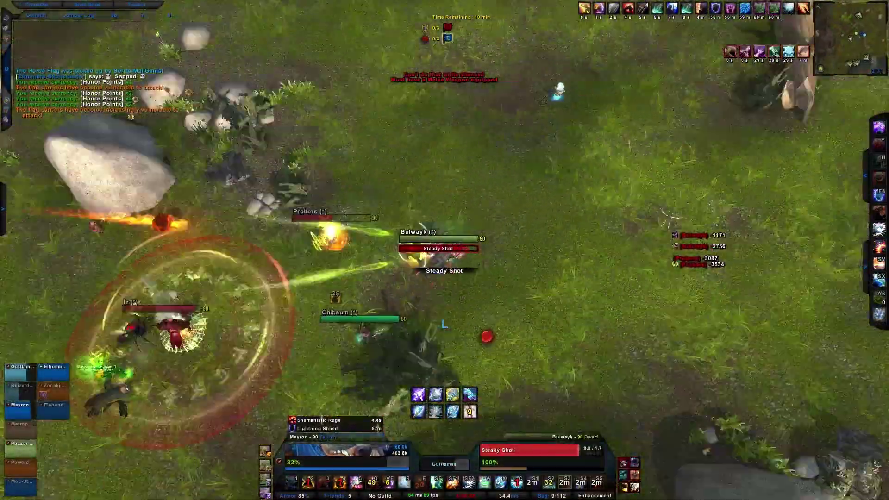
key(1)
key(w)
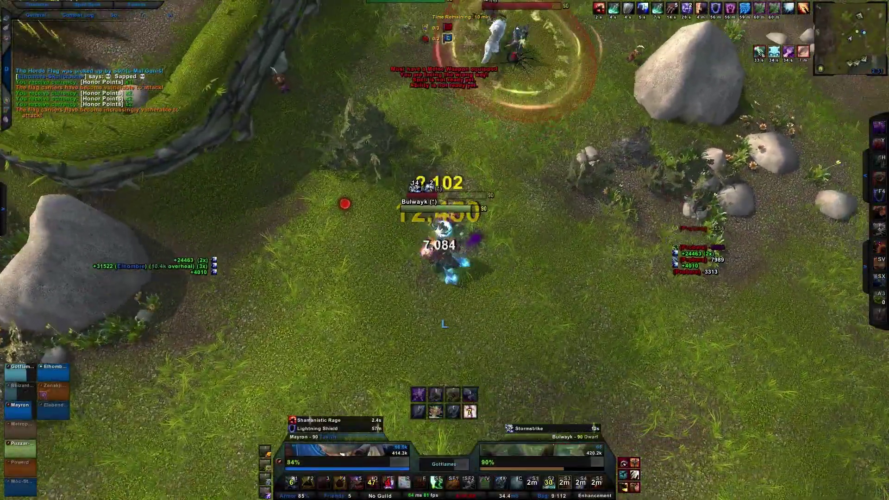
key(1)
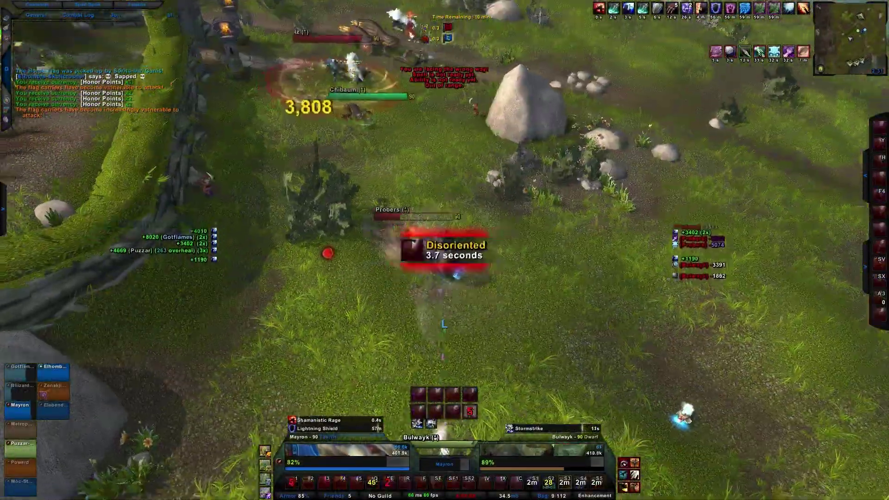
key(5)
key(w)
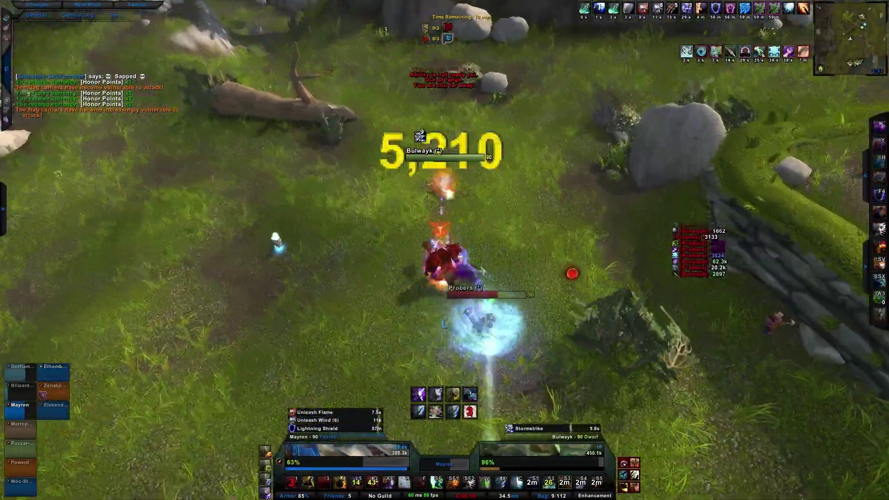
Cast Flame Shock on the enemy dwarf and keep moving through the fight while using abilities
key(2)
key(w)
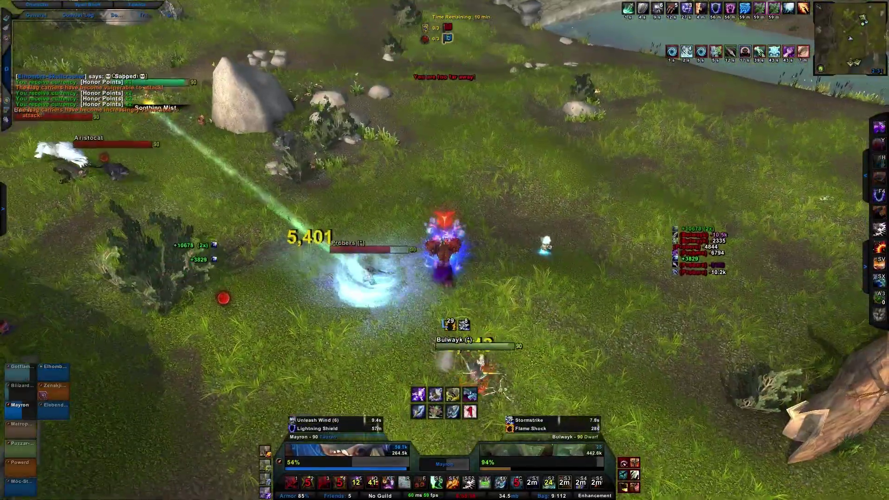
key(f)
key(w)
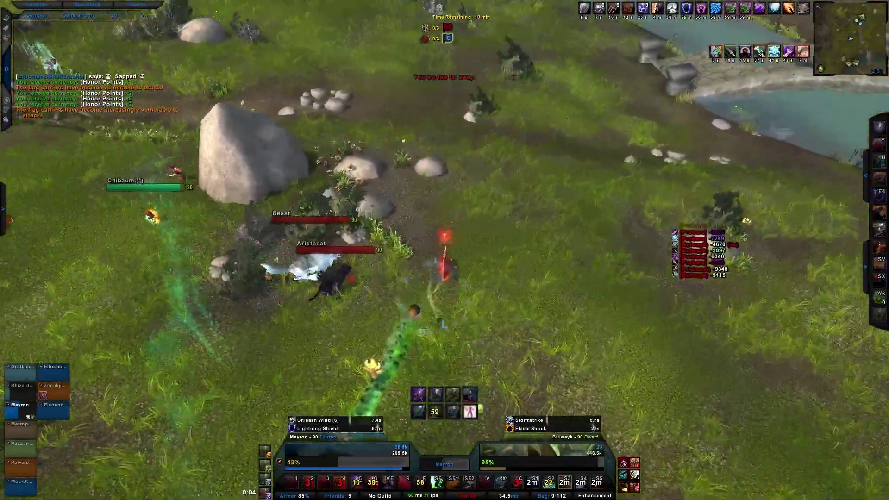
key(w)
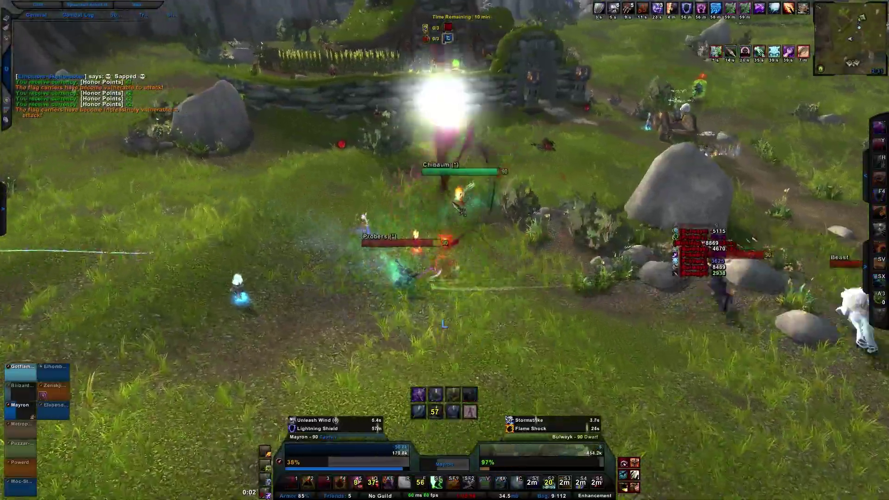
Switch to the enemy with the red health bar, attack with shocks and strikes, and stay in melee range
key(Tab)
key(1)
key(w)
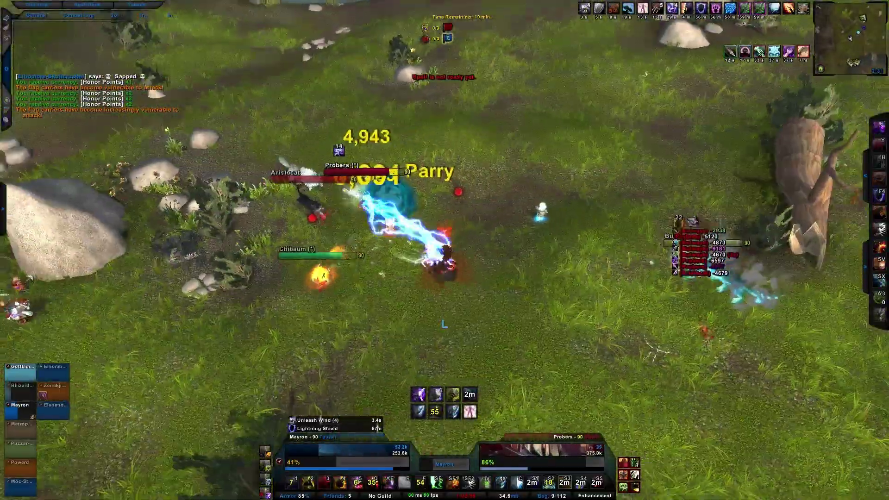
key(4)
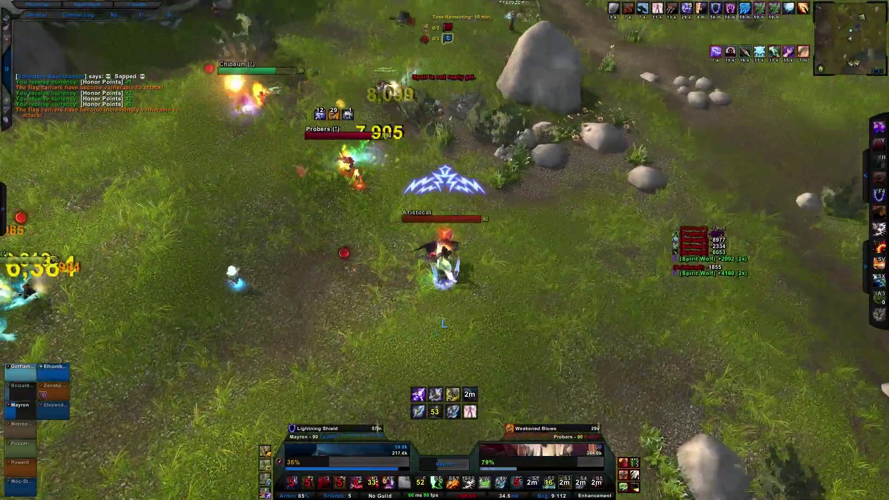
key(w)
key(1)
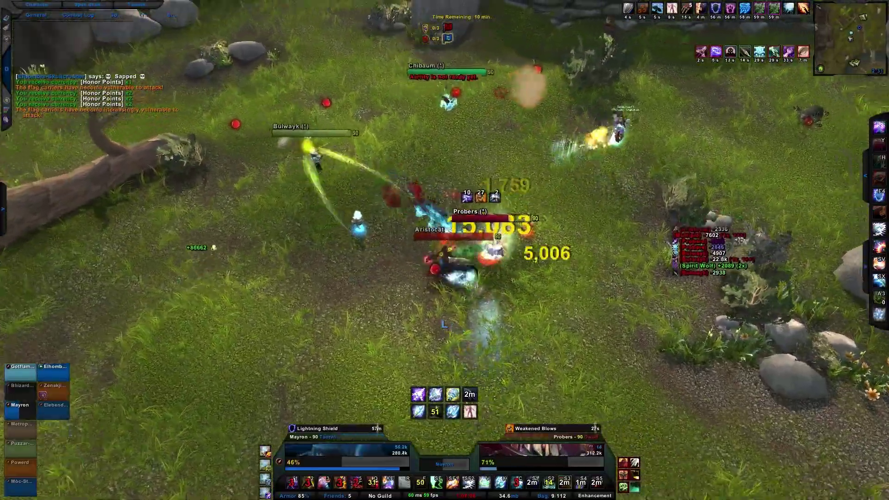
Reposition beside the red-bar enemy and continue the strike rotation, finishing with Unleash Elements
key(d)
key(w)
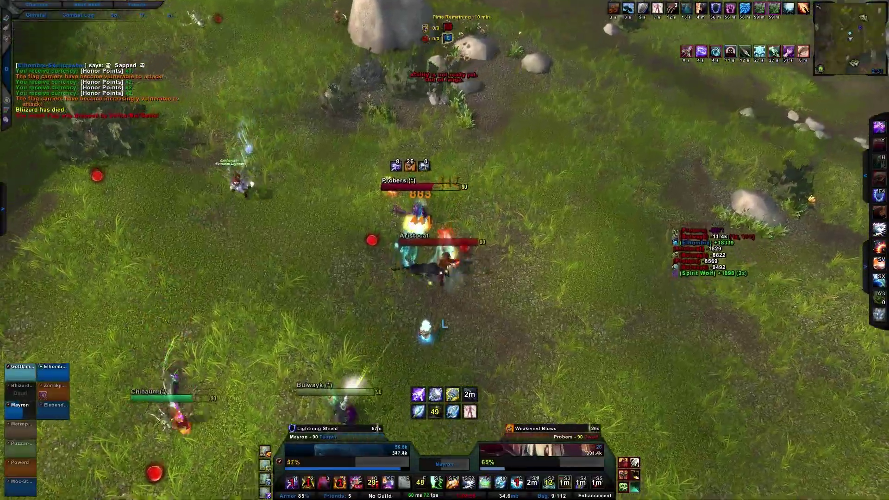
key(3)
key(1)
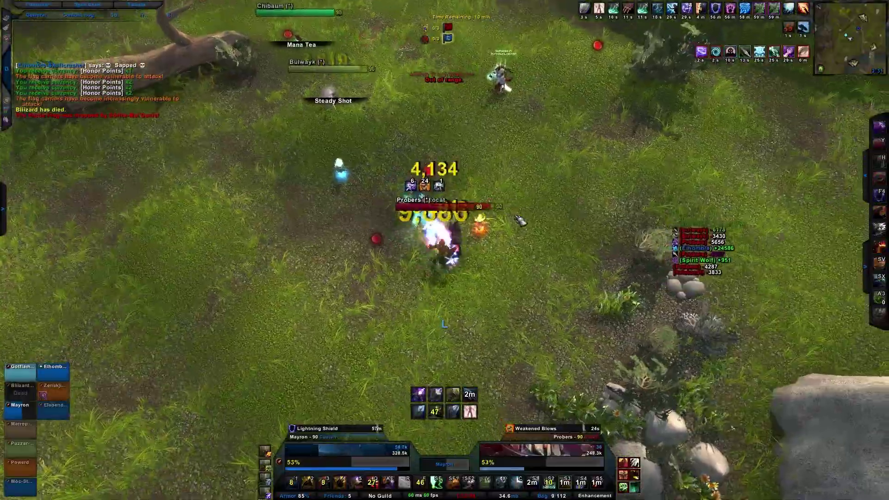
key(5)
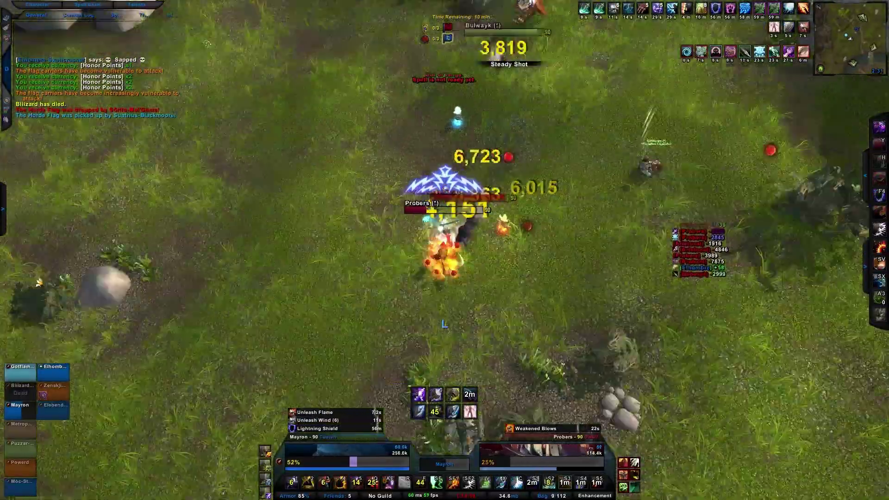
Keep up the shaman's attacks on the weakened red-bar enemy while circling to face it
key(alt+e)
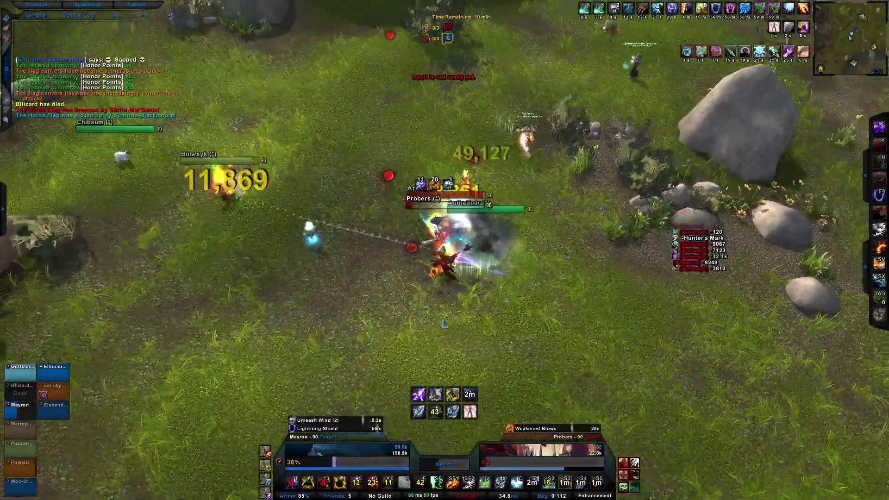
key(2)
key(a)
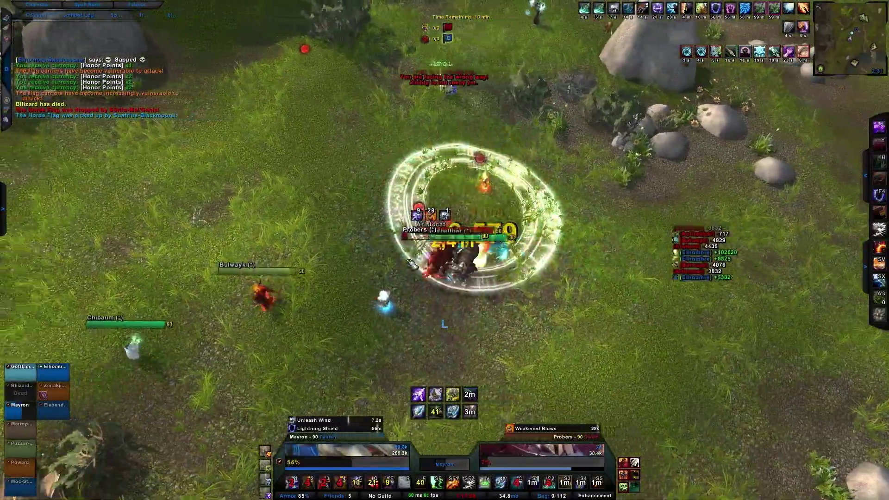
key(w)
key(1)
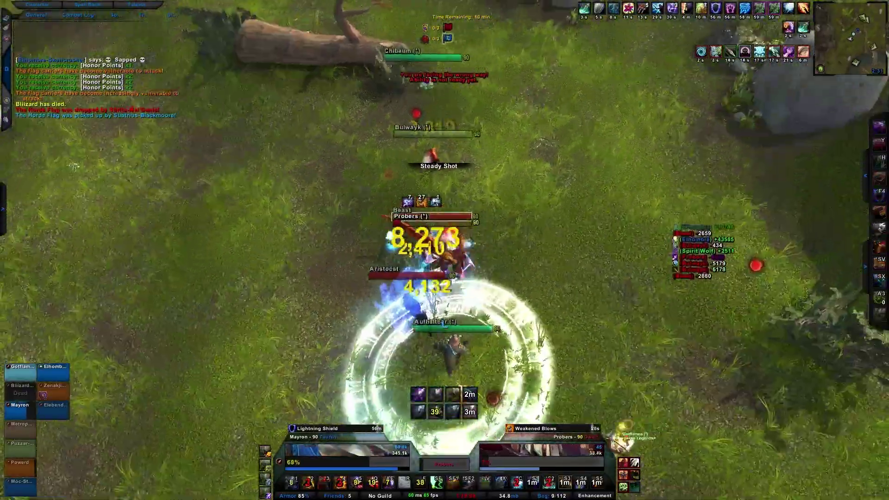
key(3)
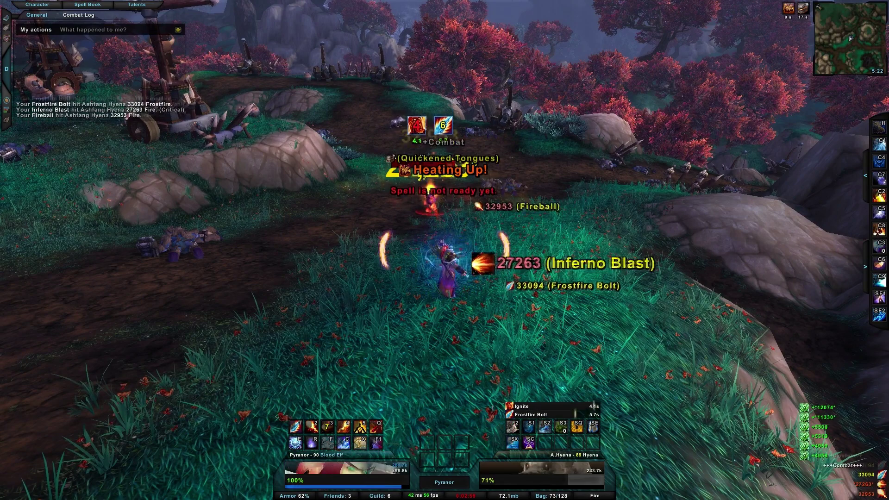
Attack the Ashfang Hyena with the mage's Frostfire Bolt, Fireball and Inferno Blast
key(1)
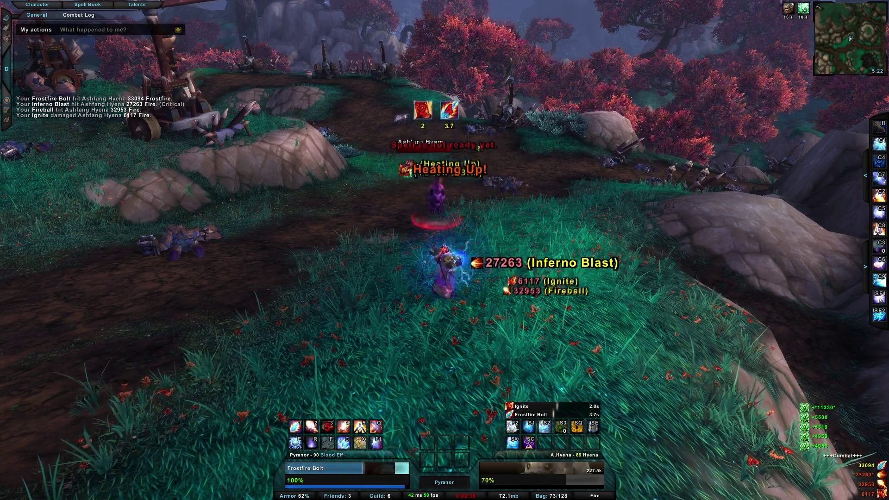
key(1)
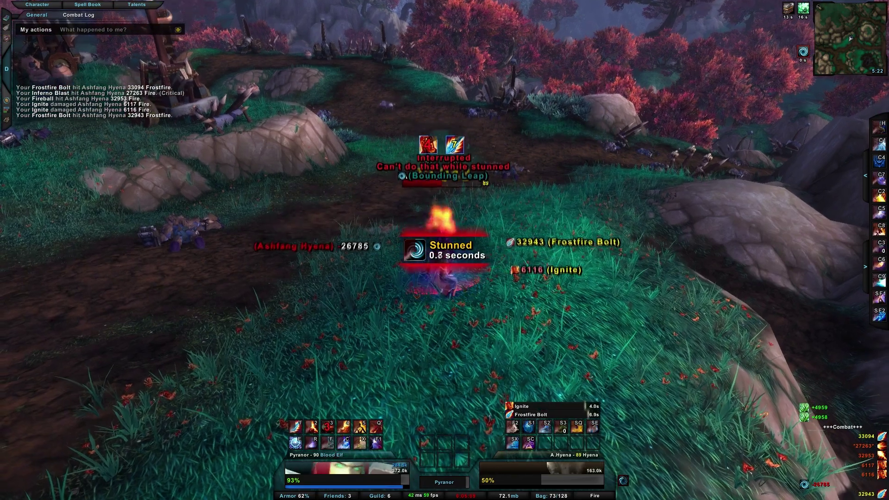
key(2)
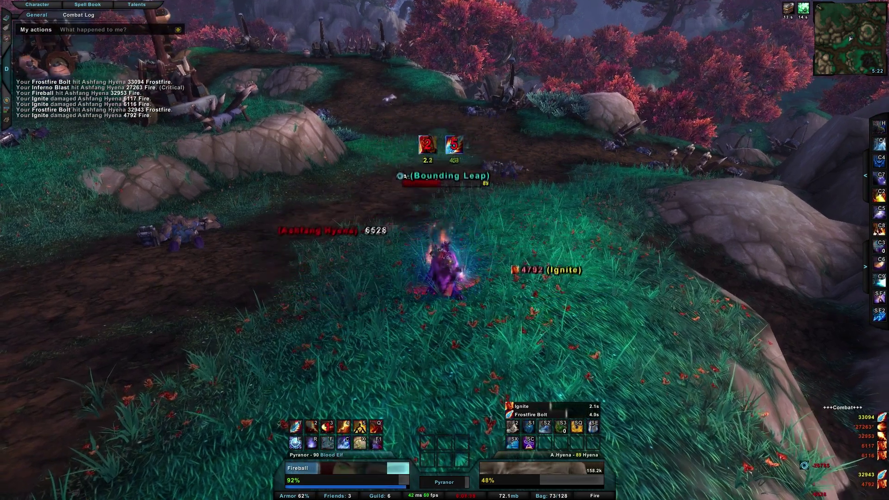
key(3)
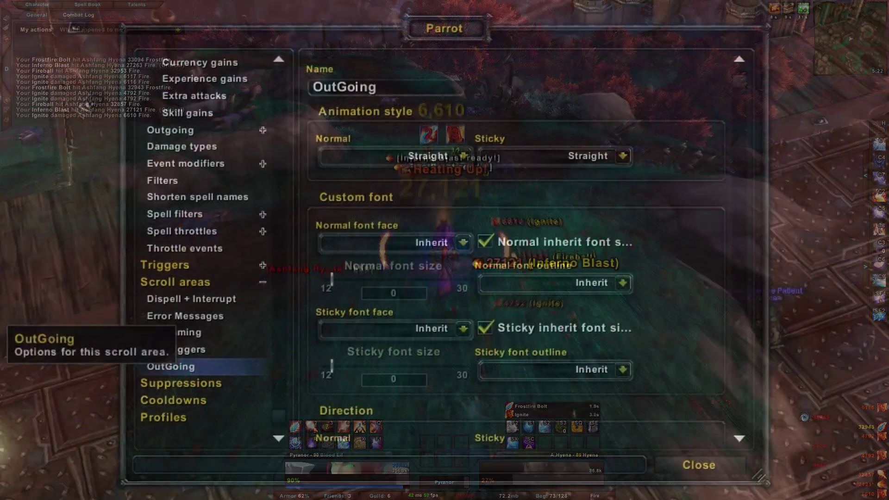
Set the OutGoing scroll area's normal and sticky scrolling speeds to 6 and its icon side to Left
scroll(465, 246, down, 10)
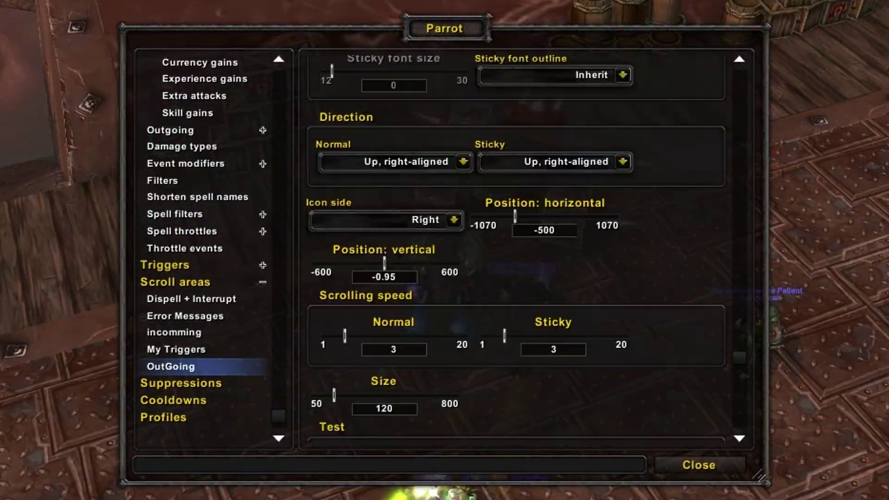
drag(512, 336, 524, 336)
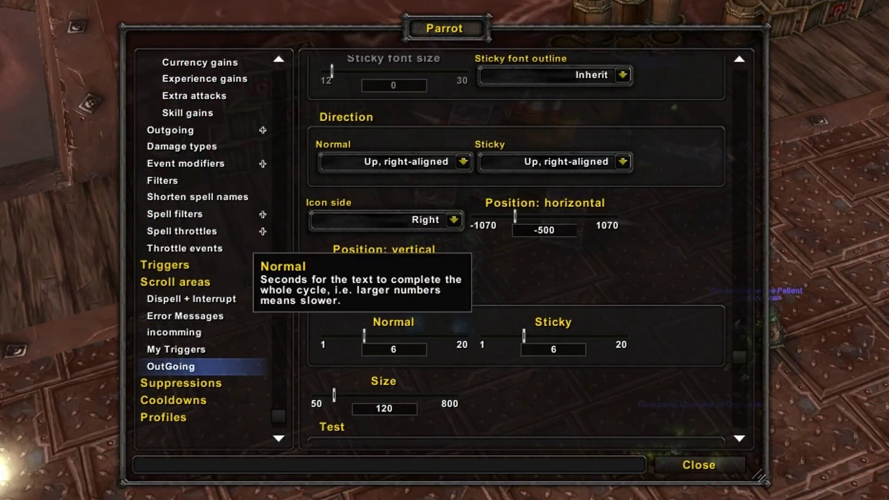
drag(351, 336, 364, 337)
click(454, 220)
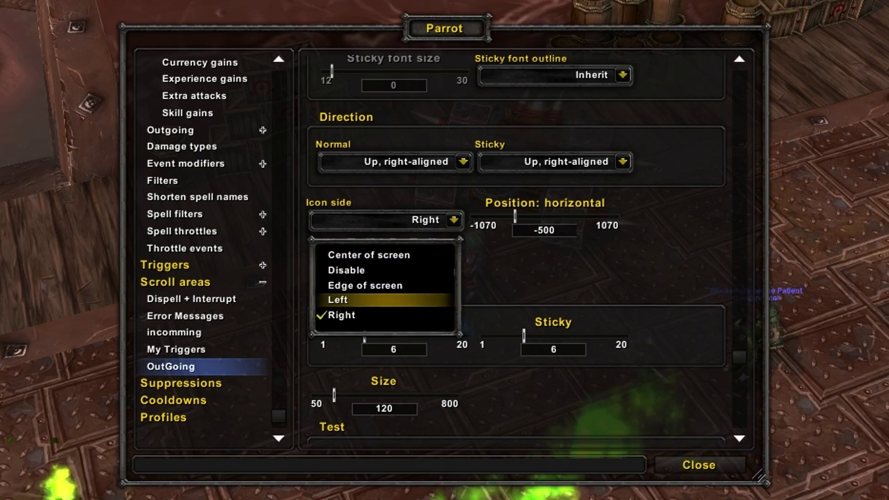
click(338, 300)
Enable configuration mode for Parrot's scroll areas and move the settings window aside to uncover the position boxes
scroll(532, 204, up, 10)
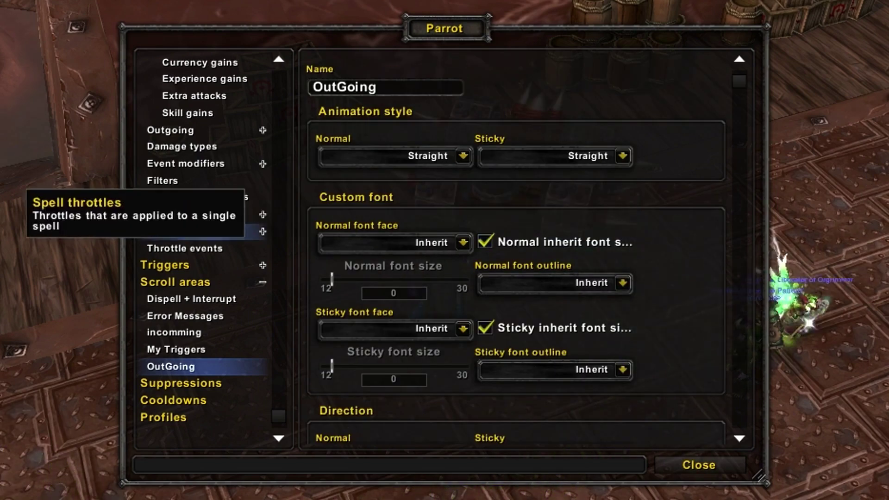
click(175, 282)
click(316, 69)
drag(444, 28, 734, 133)
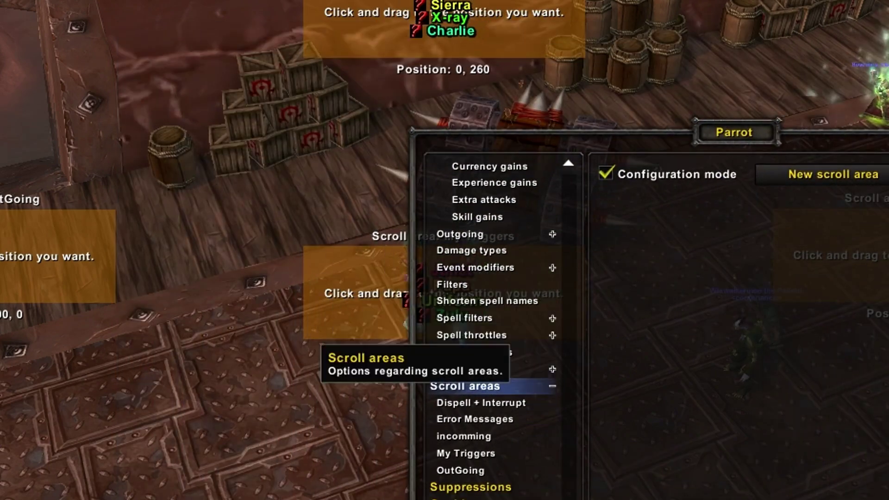
Open the Dispell + Interrupt scroll area's settings and bring up its normal animation style choices
click(481, 402)
click(479, 419)
click(481, 403)
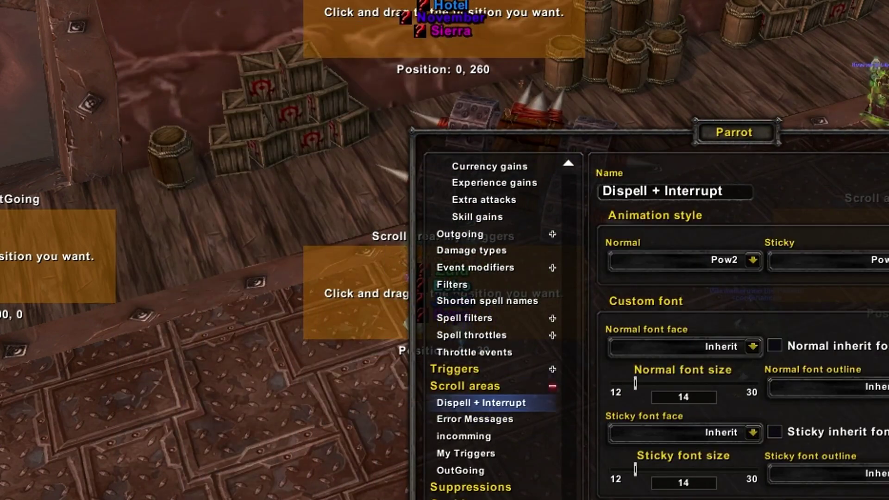
click(752, 260)
click(652, 253)
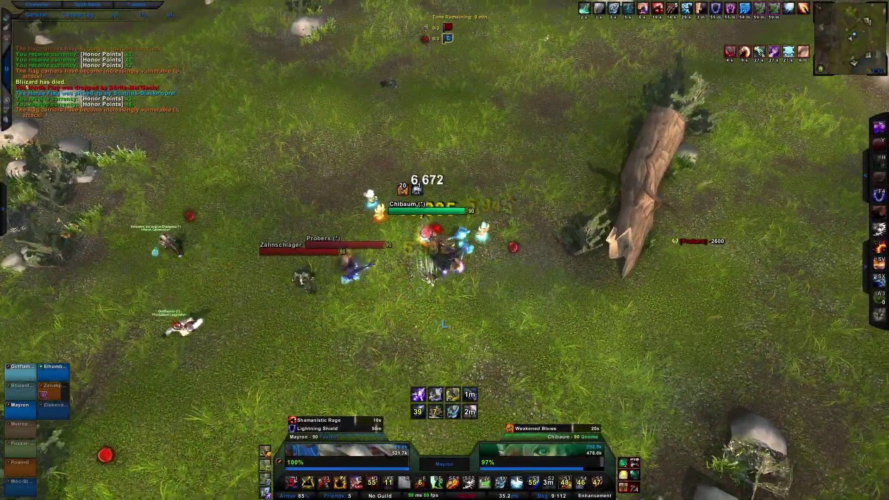
Fight the enemy players in the battleground with the Enhancement shaman's strikes and Flame Shock while repositioning around them
key(5)
key(4)
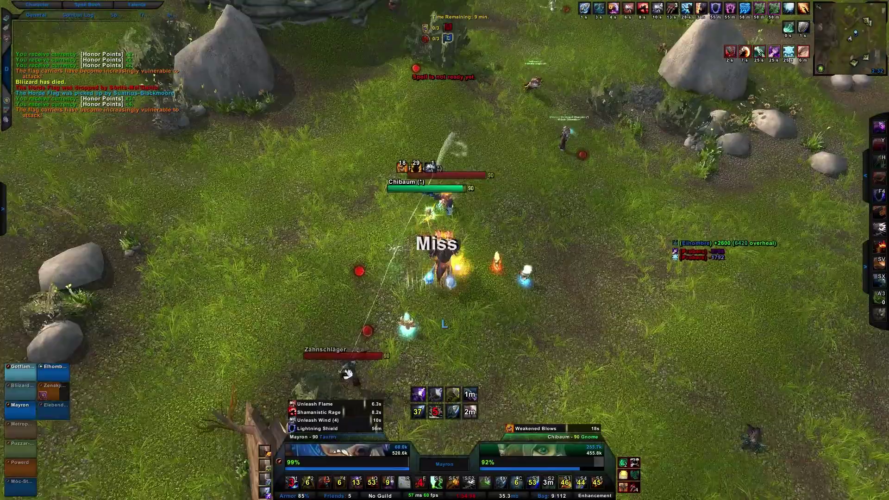
key(a)
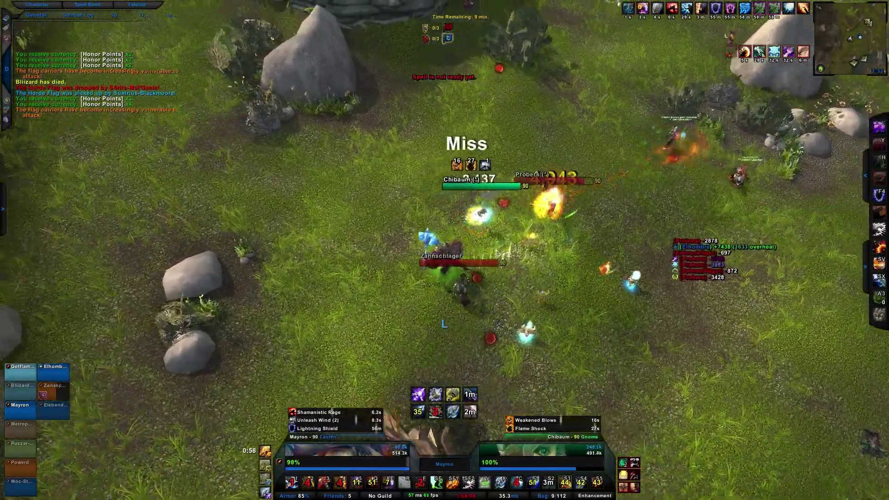
key(x)
key(1)
drag(493, 234, 602, 234)
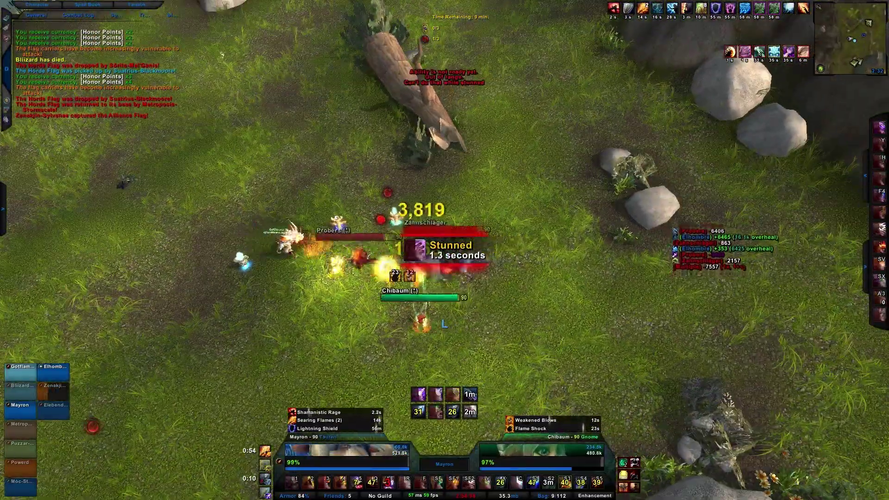
key(d)
key(1)
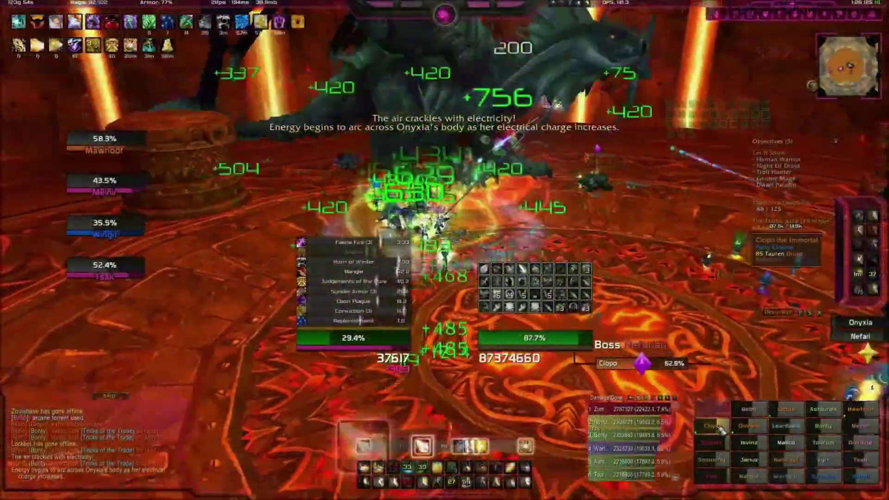
Reposition the druid and target a raid member for healing during the Onyxia and Nefarian fight
key(a)
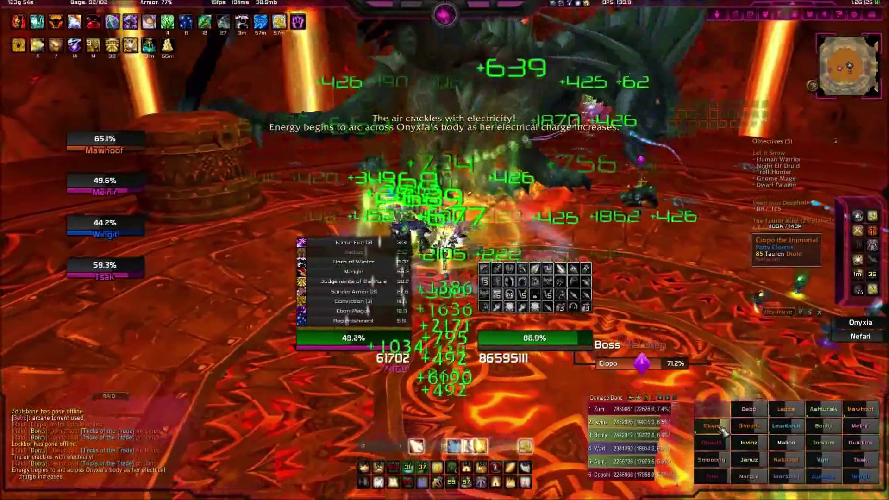
click(724, 431)
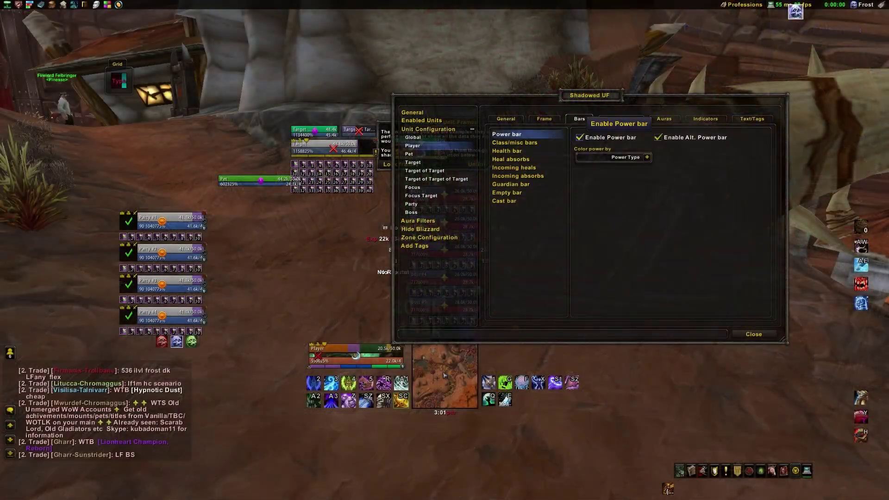
Toggle the enable options of the player frame's heal absorbs, incoming heals and incoming absorbs bars in Shadowed UF
click(514, 143)
click(511, 159)
click(579, 137)
click(514, 168)
click(579, 138)
click(518, 176)
click(579, 138)
Review the player unit's guardian, cast and empty bar settings, its frame and general options, and each of its indicators
click(511, 185)
click(504, 201)
click(507, 192)
click(544, 119)
click(505, 119)
click(706, 119)
click(511, 143)
click(513, 150)
click(512, 159)
click(505, 167)
click(506, 176)
click(508, 184)
click(511, 193)
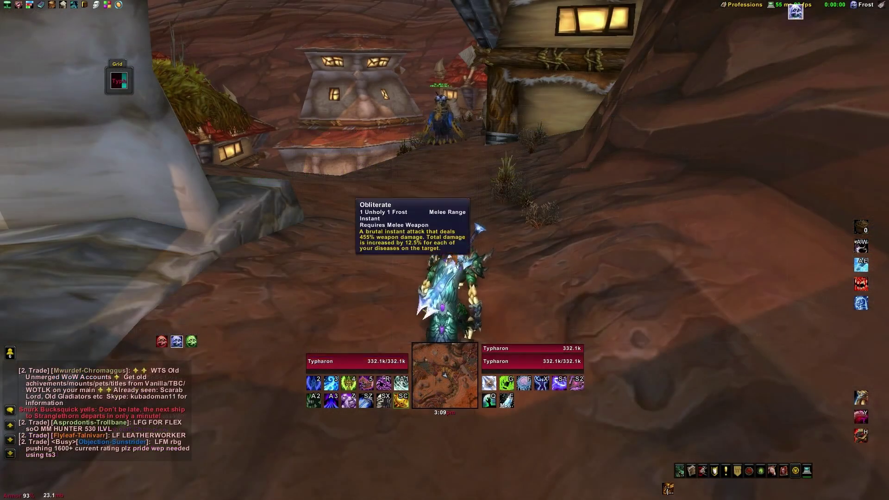
Move the clock text beside the memory read-out in SLDataText's configuration mode and open its settings
right_click(444, 374)
click(443, 242)
click(383, 267)
key(Escape)
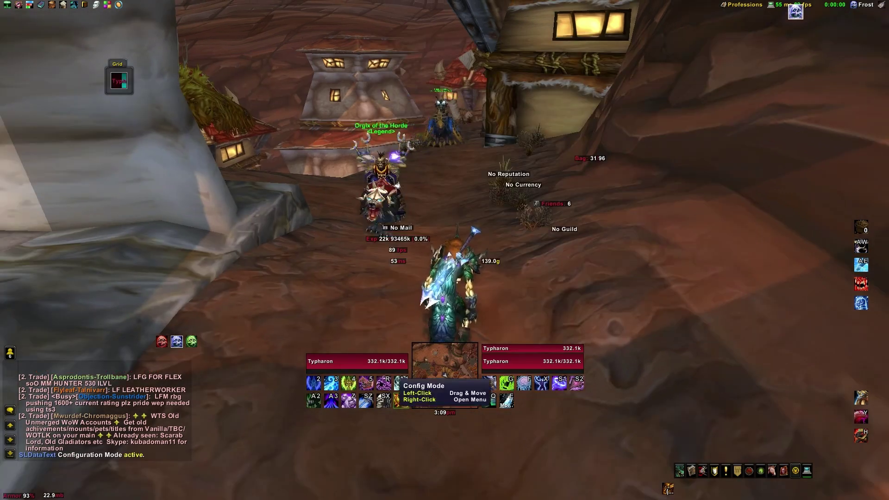
click(443, 412)
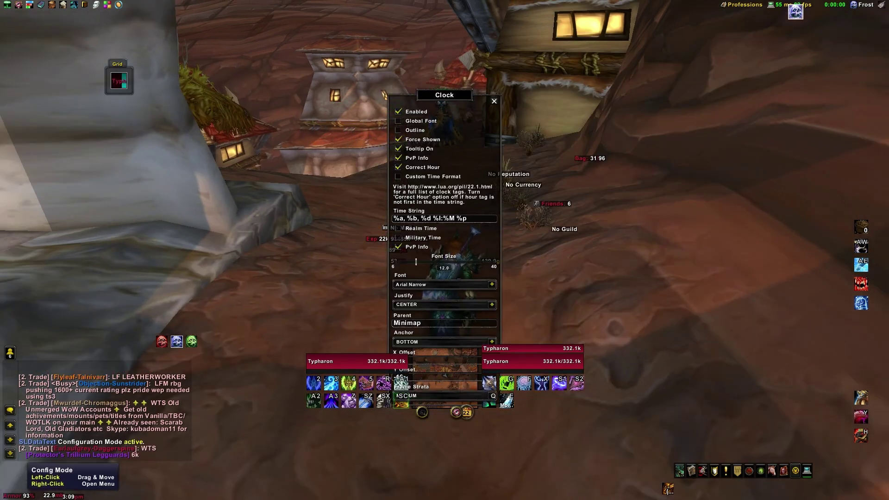
Close the clock settings and turn off SLDataText's configuration mode with /sldt
key(Escape)
text(/sldt)
key(Return)
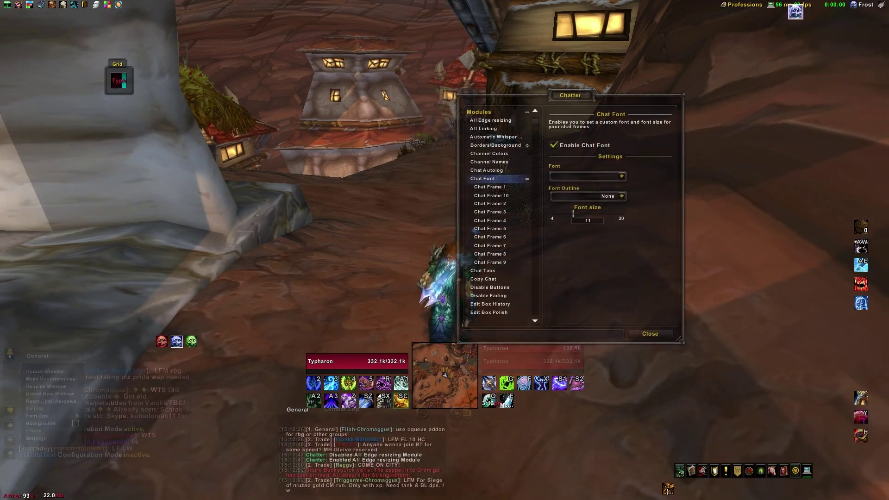
Create a new chat window named Social from the General chat window
right_click(297, 410)
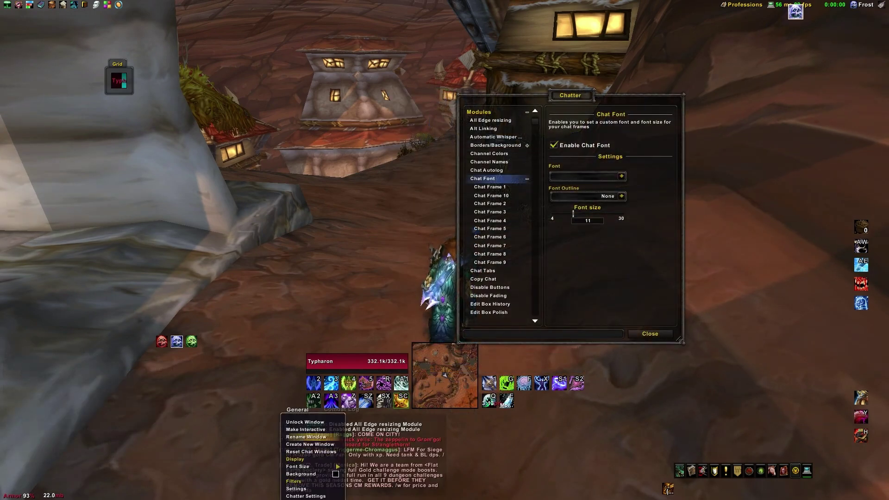
click(309, 444)
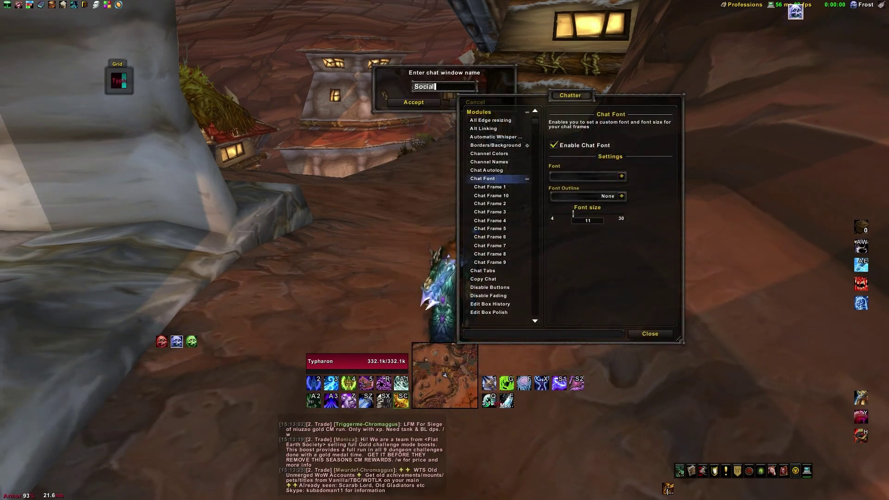
key(Return)
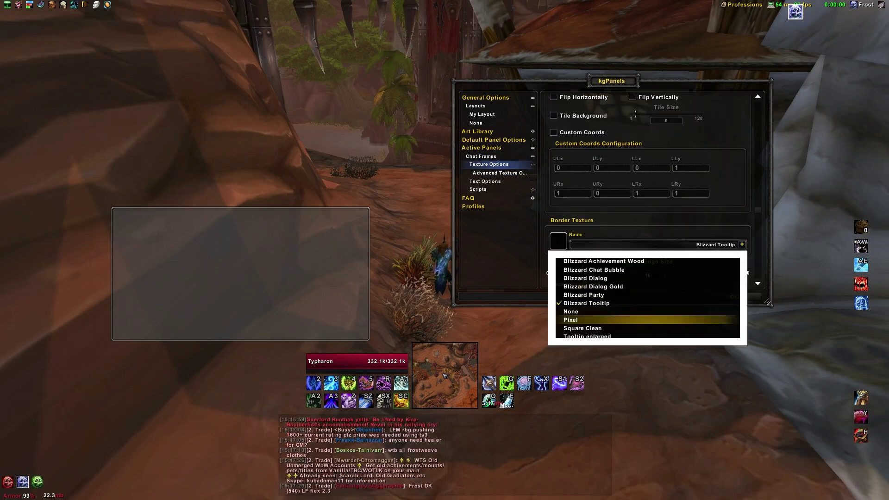
Set the Chat Frames panel's border texture to Pixel in kgPanels and accept the black colour with RGB 0, 0, 0
click(570, 319)
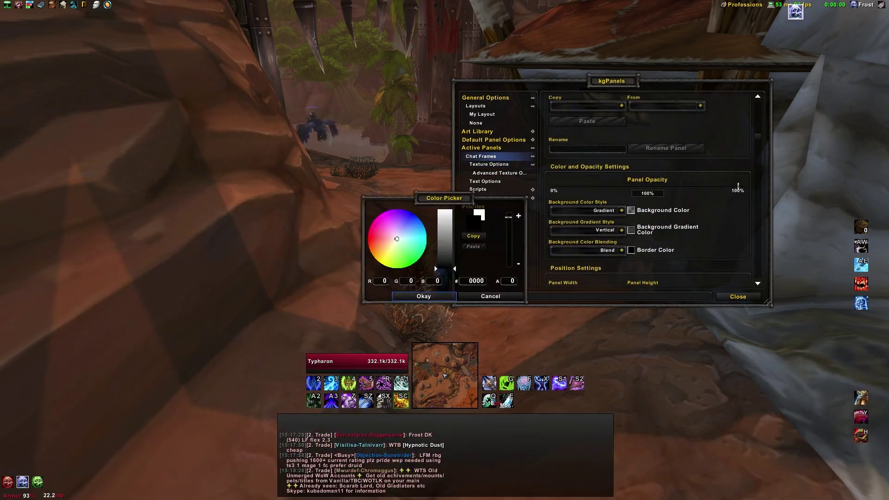
click(423, 296)
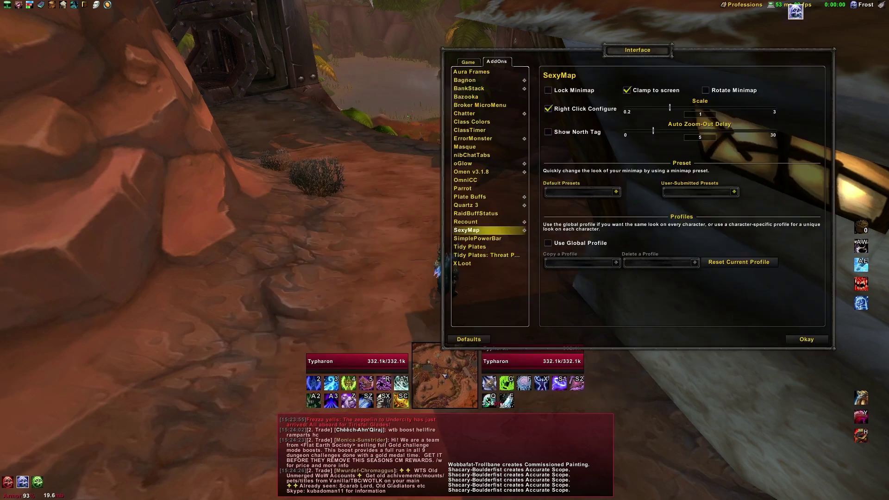
Open the Quartz3 cast bar settings with the /quartz chat command
click(464, 254)
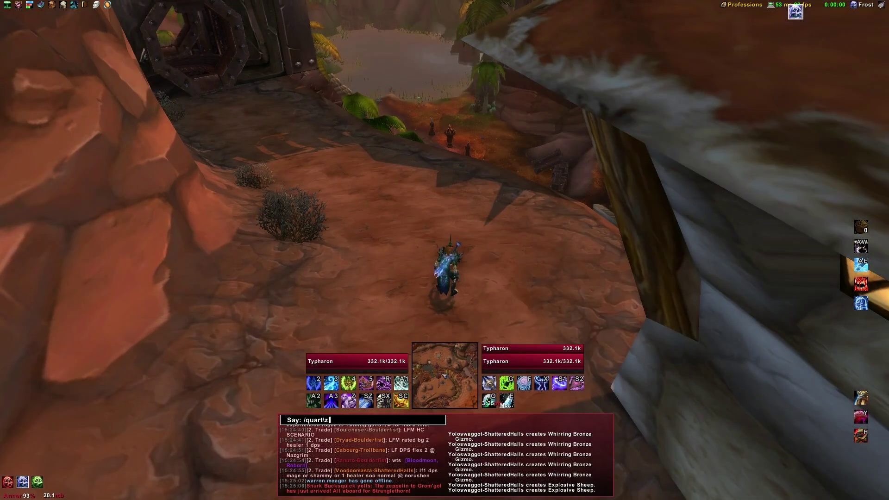
text(/quartz)
key(Return)
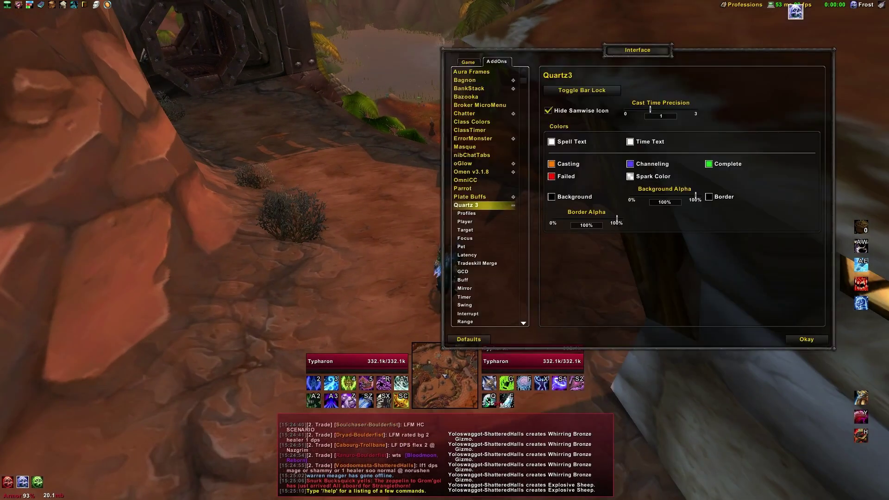
Unlock the Quartz bars and drag the player cast bar and the minimap up, away from the action bars
drag(447, 409, 338, 274)
drag(444, 375, 447, 296)
key(Escape)
click(495, 325)
key(Escape)
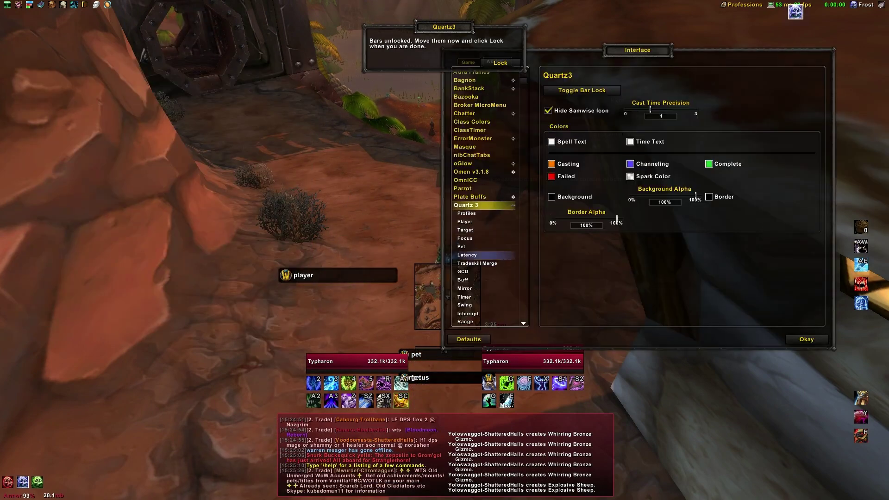
Hide the target cast bar's icon and place the bar directly above the target unit frame, checking the player bar's settings
key(BackSpace)
key(BackSpace)
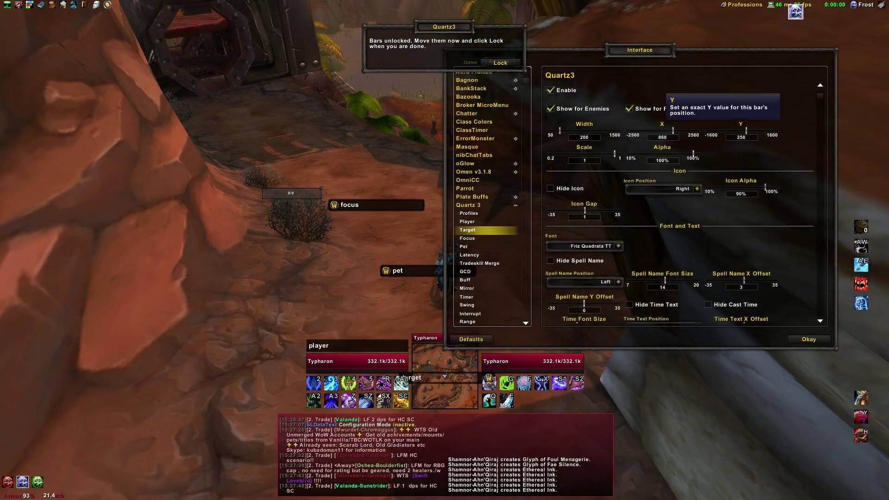
scroll(680, 204, down, 5)
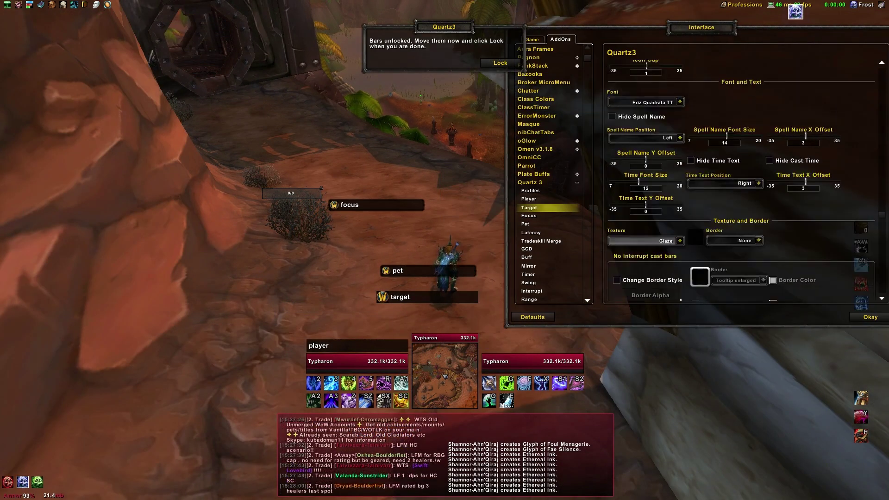
scroll(740, 185, up, 3)
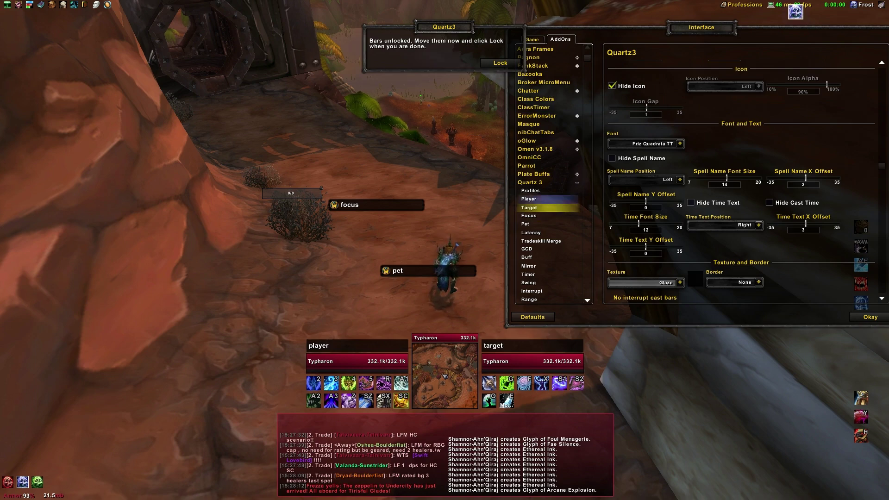
click(529, 199)
click(528, 208)
scroll(666, 181, up, 4)
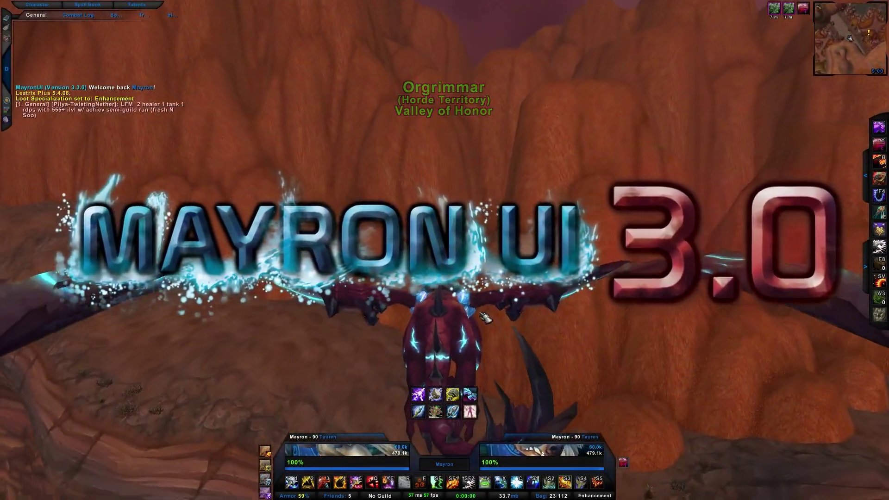
Fly the mount from the Valley of Honor cliffs to the ledge overlooking Orgrimmar, turning the camera around the character
key(a)
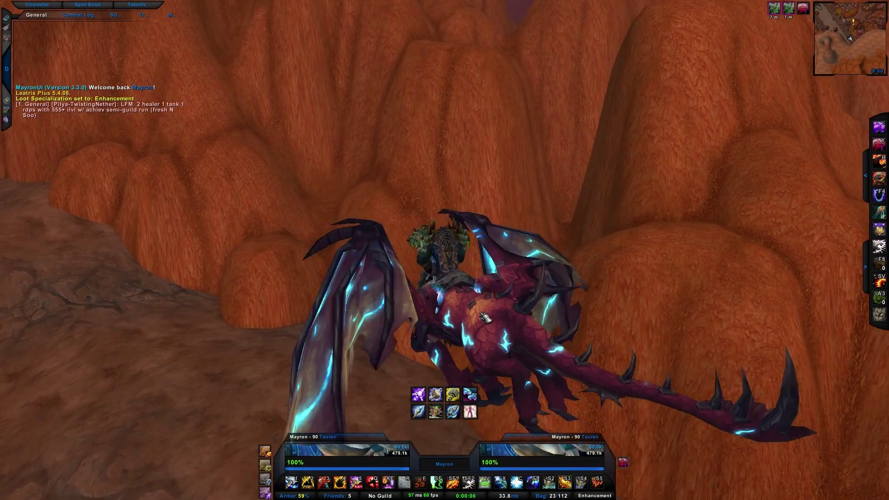
drag(484, 317, 484, 317)
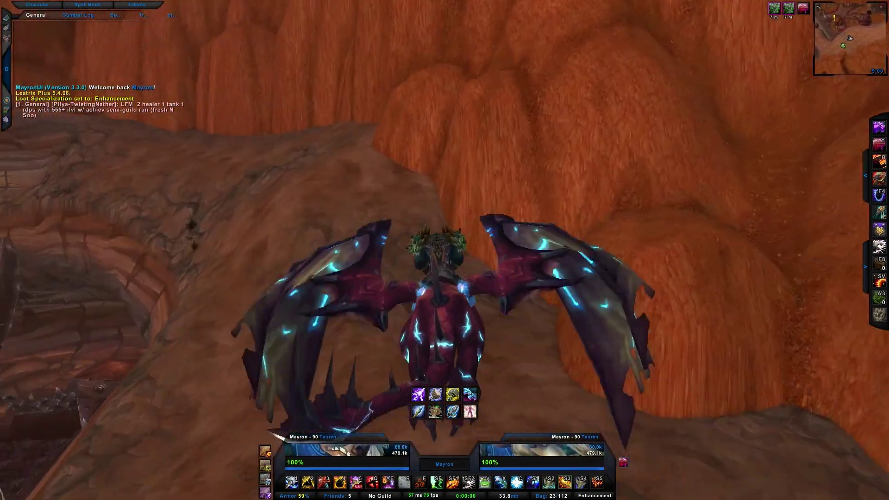
key(w)
drag(213, 240, 213, 240)
key(a)
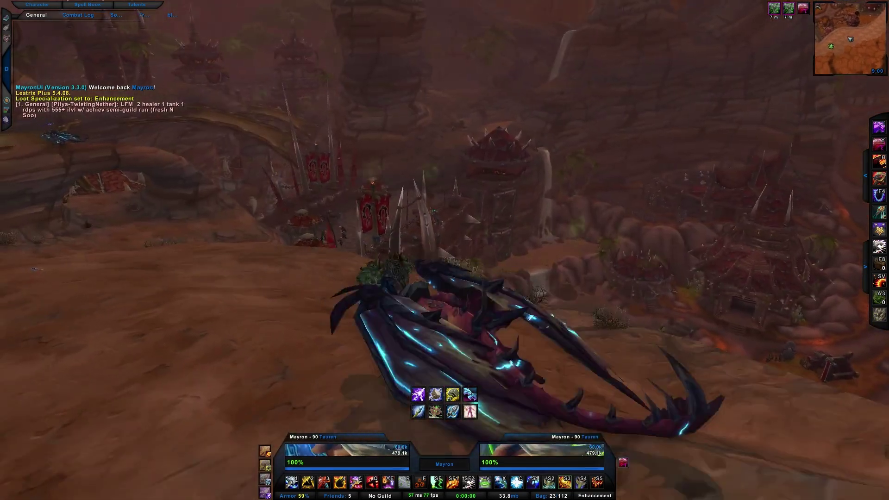
key(y)
drag(329, 275, 323, 265)
key(w)
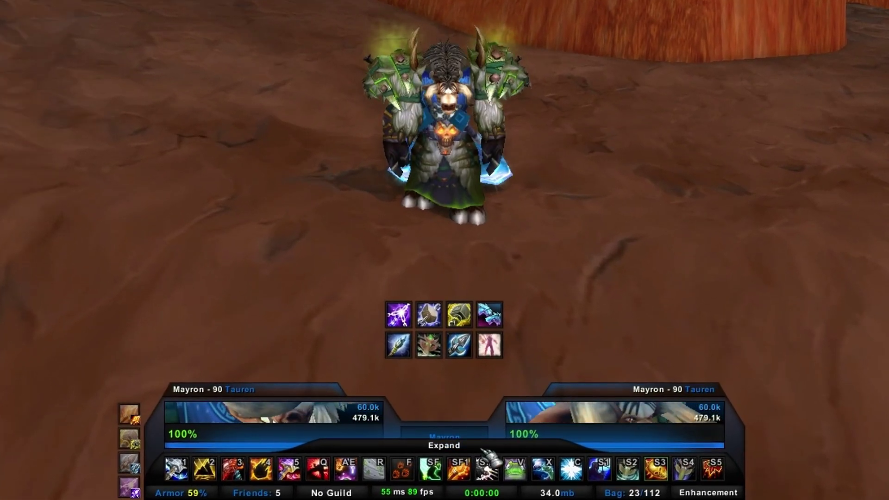
Expand the main action bar to show its second row, and retract it to a single row
click(437, 451)
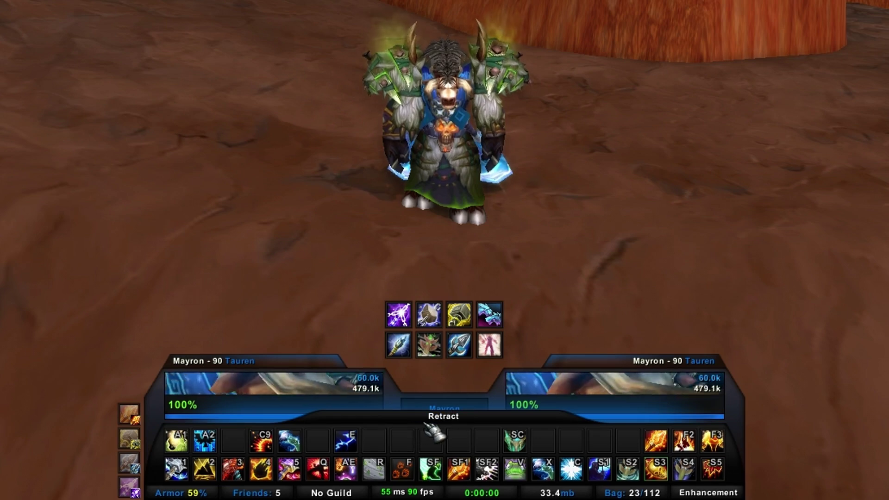
click(491, 423)
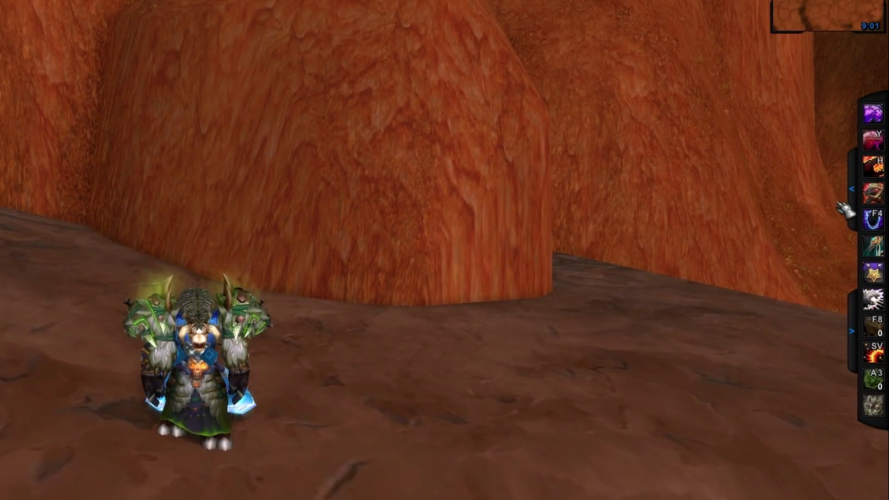
Expand the side action bar by one column and retract it to a single column
click(851, 188)
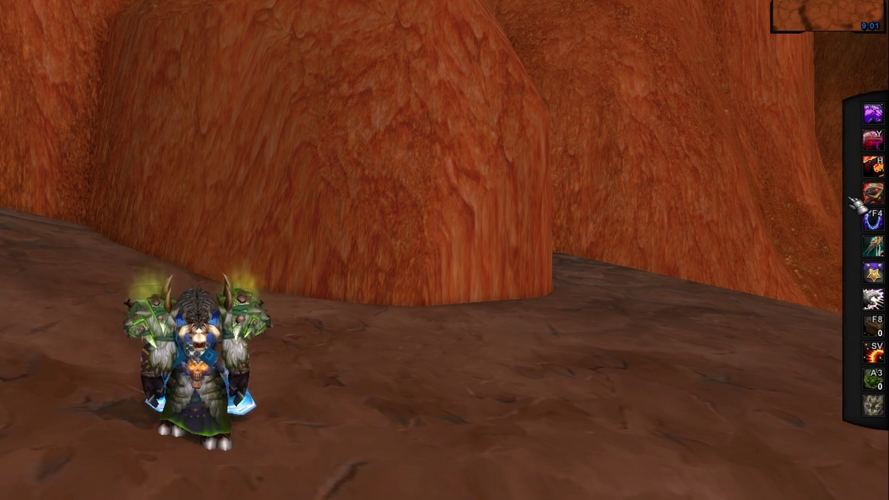
click(828, 277)
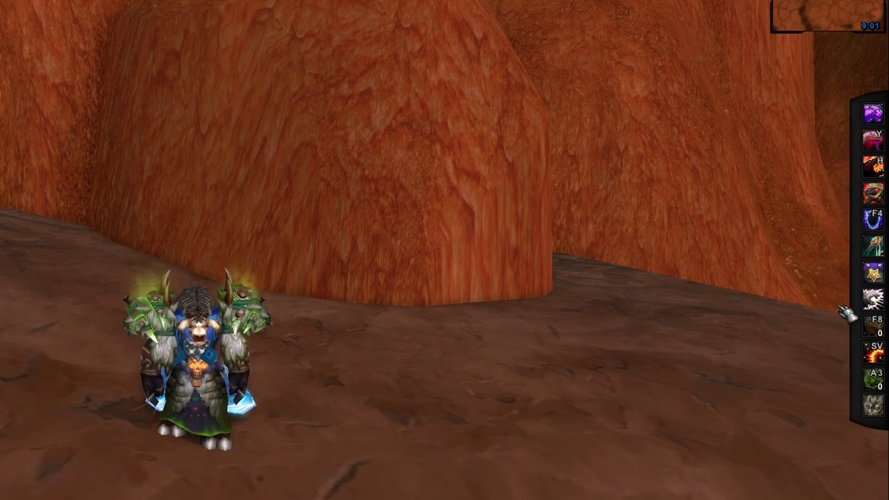
click(853, 345)
click(883, 259)
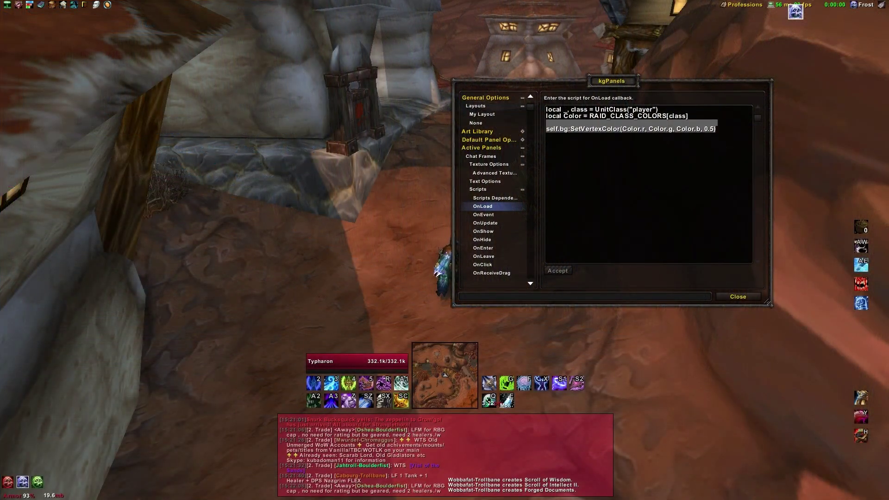
In the Chat Frames OnLoad script, replace the SetVertexColor line with self.bg:SetGradientAlpha("VERTICAL", 0, 0, 0, 0, c.r, c.g, c.b, 1) and delete the variable name Color
text(self.bg:SetGradientAlpha("VERTICAL", 0, 0, 0, 0, c.r, c.g, c.b, 1))
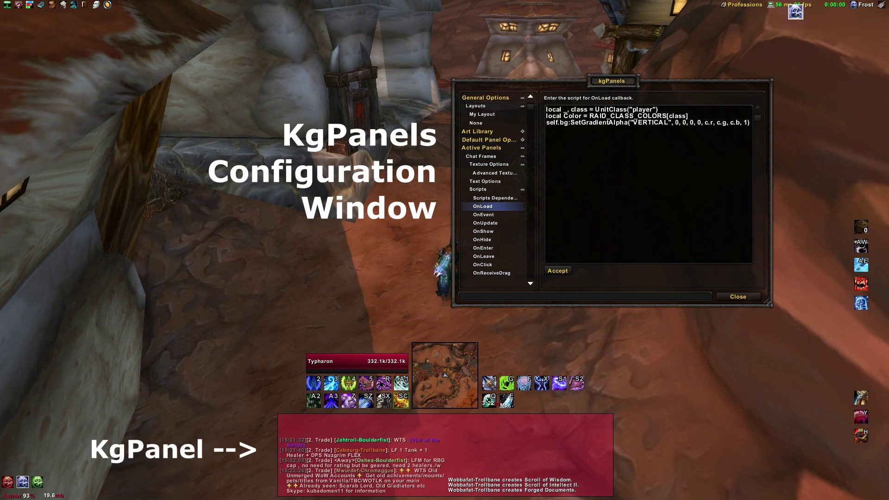
key(Return)
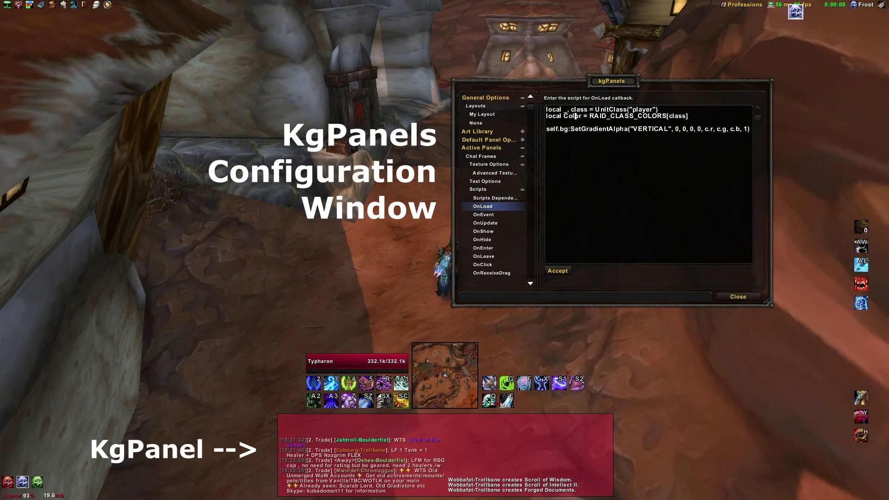
click(581, 116)
key(BackSpace)
key(BackSpace)
key(BackSpace)
key(BackSpace)
key(BackSpace)
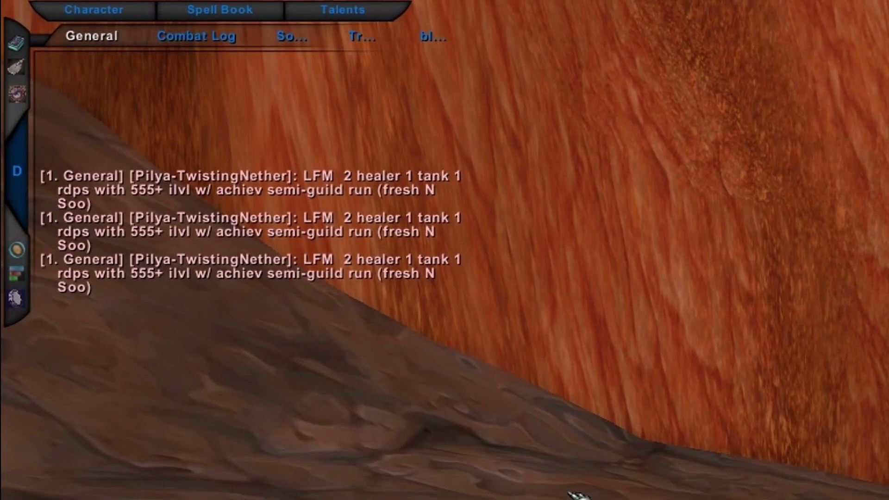
List the available MayronUI chat commands with /mui and open the configuration window with /mui config
text(/mui)
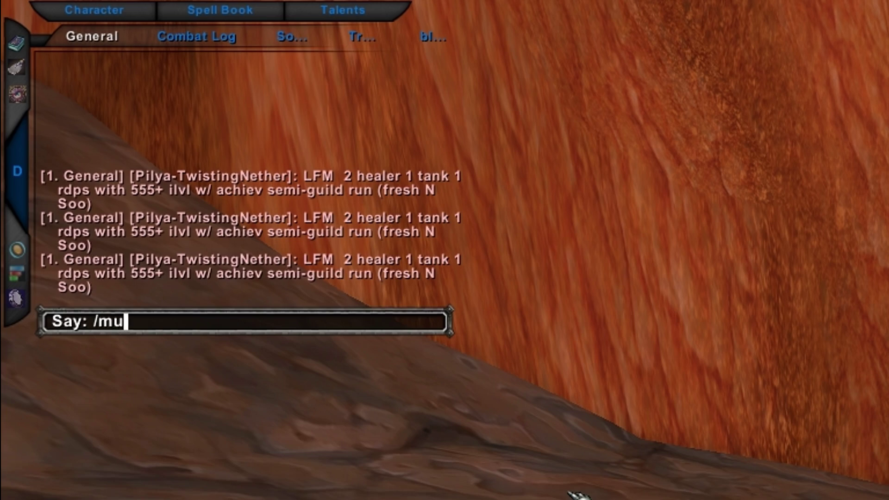
key(Return)
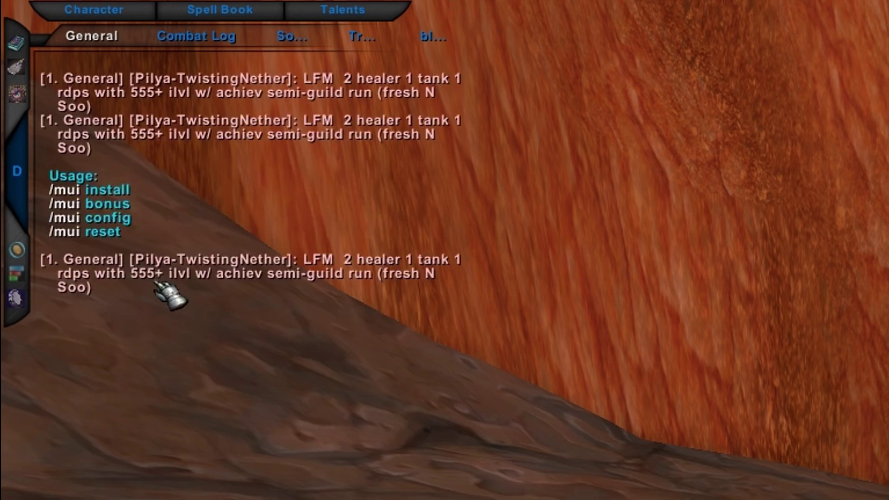
text(/)
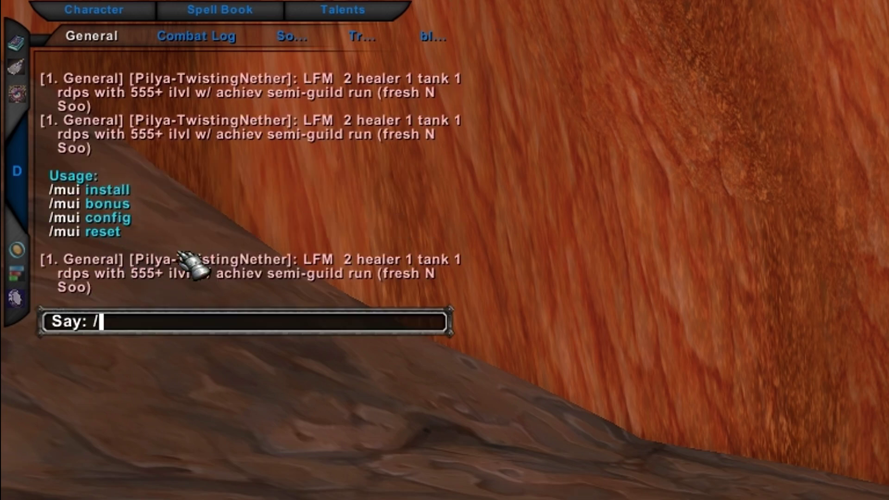
text(mui config)
key(Return)
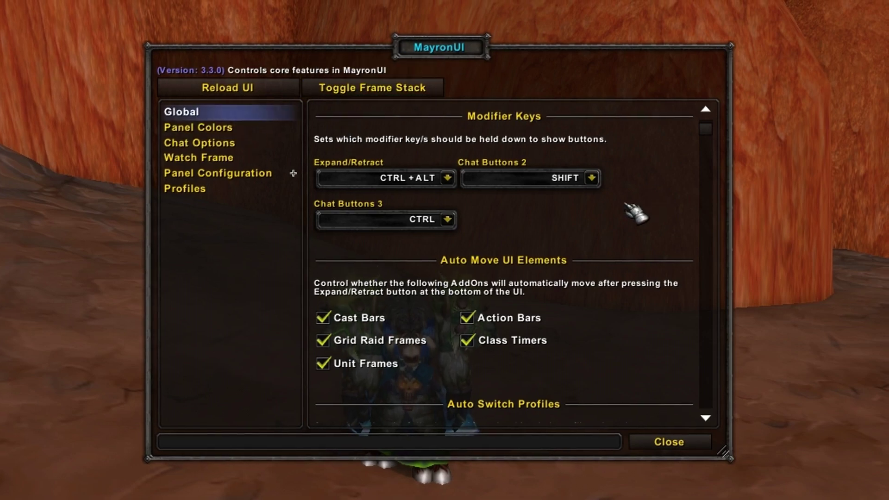
Examine the modifier key choices for Expand/Retract and look through the other Global settings
click(447, 177)
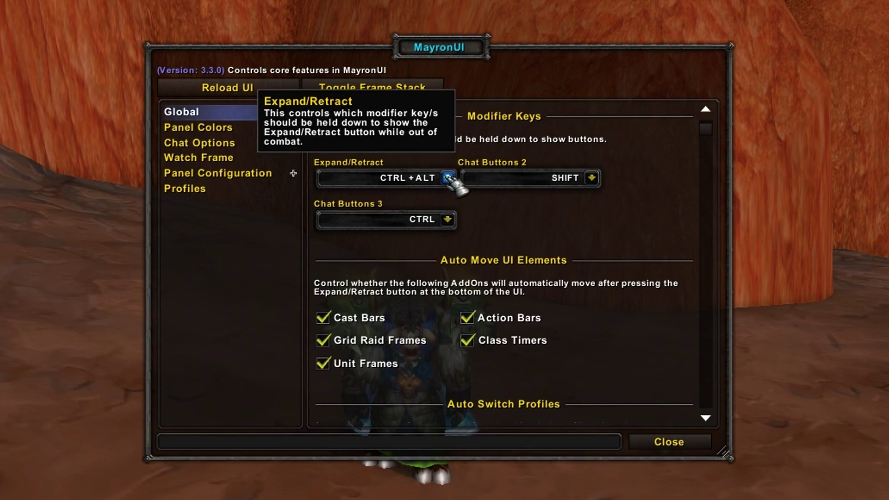
click(447, 177)
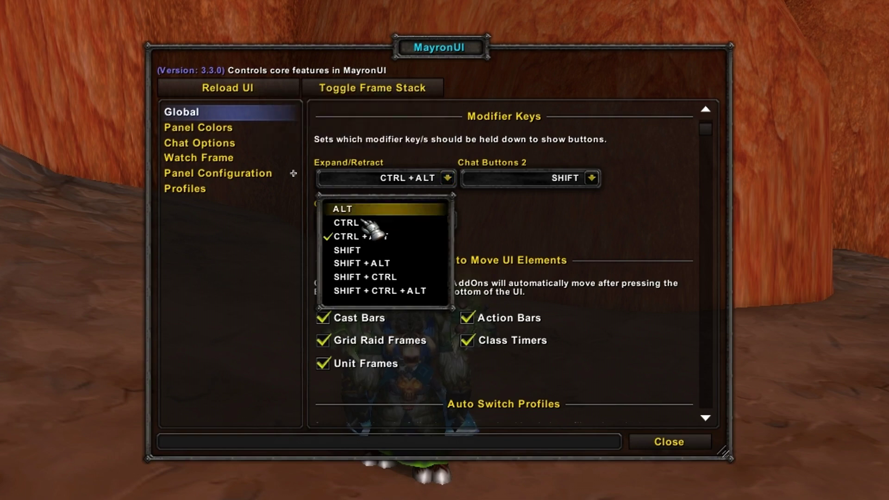
click(448, 178)
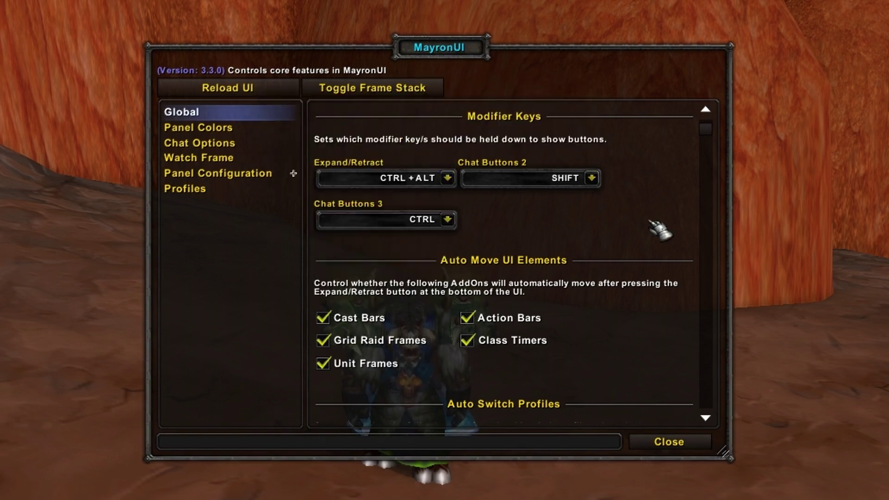
scroll(644, 223, down, 6)
scroll(645, 216, up, 6)
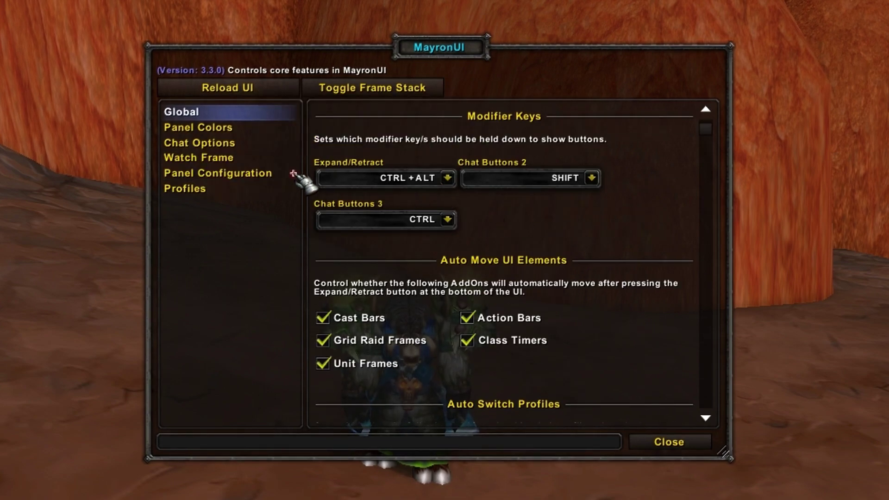
Inspect the Action Bars panel configuration and the Profiles options, and close the configuration window
click(293, 174)
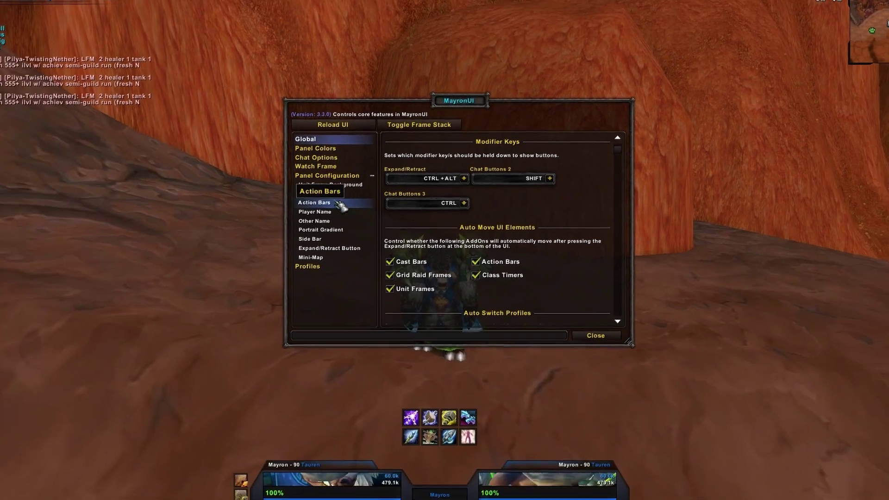
click(342, 204)
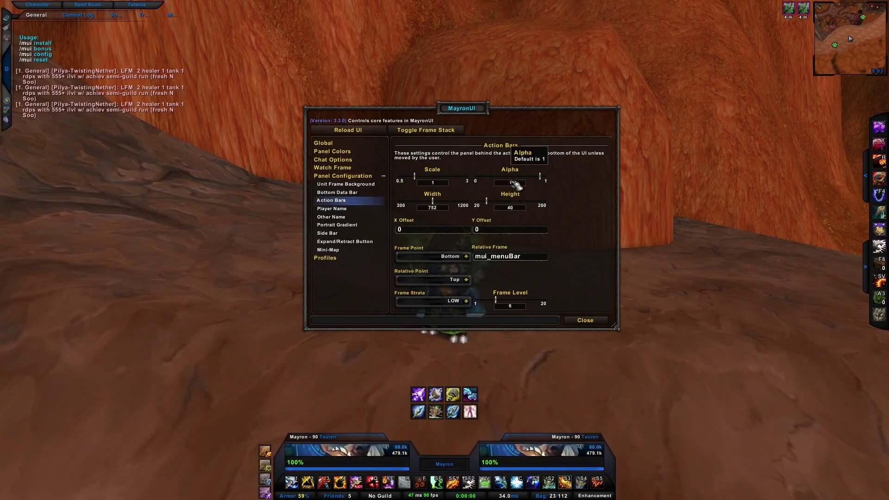
drag(438, 202, 537, 205)
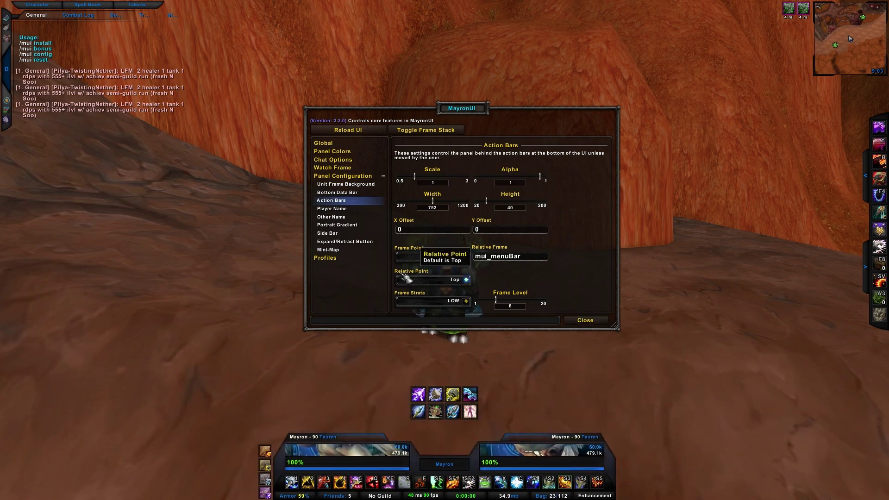
click(354, 258)
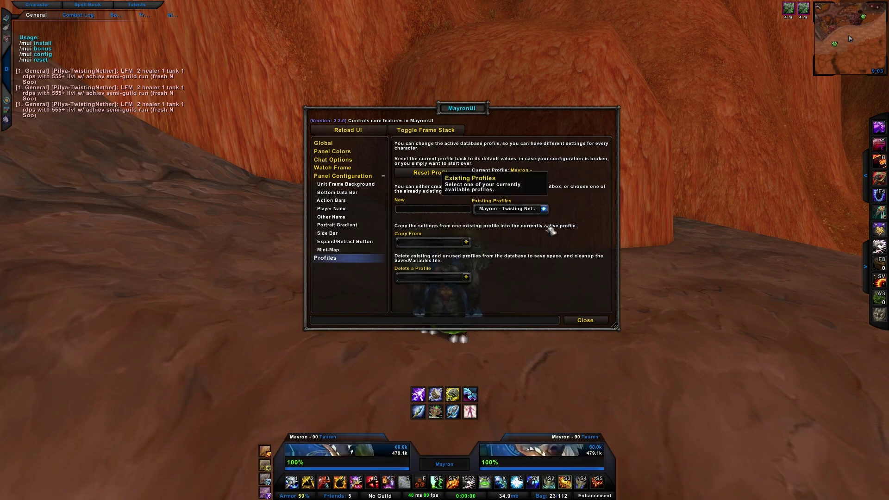
click(583, 320)
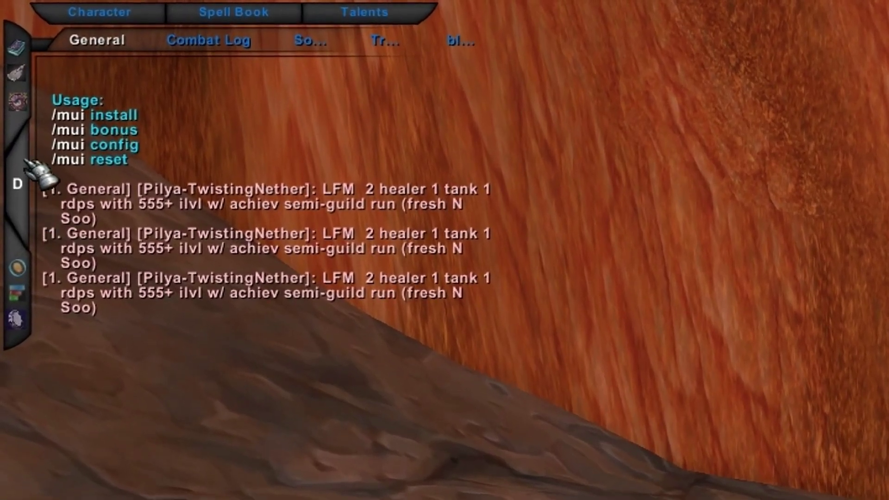
Switch the interface layout to Healer, back to DPS / Tank, and once more to Healer
click(26, 163)
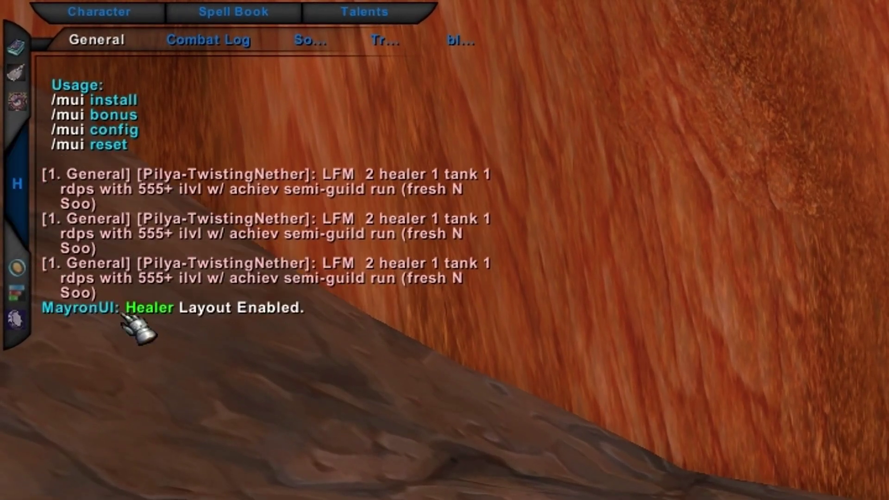
click(17, 180)
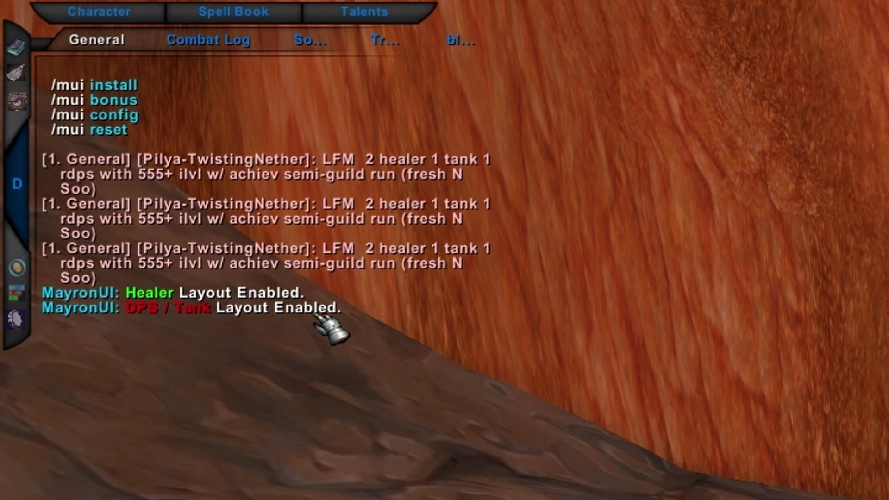
click(18, 185)
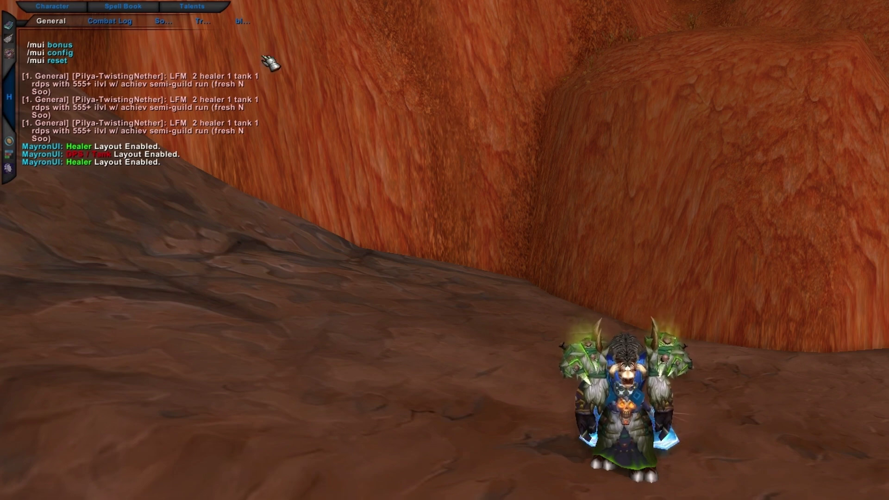
View the Character, Spell Book and Talents windows from the chat frame, and close them
click(60, 6)
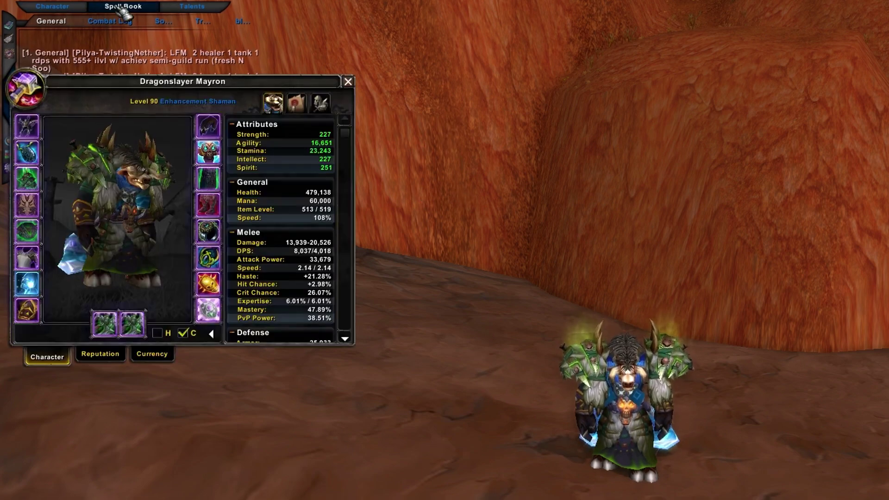
click(123, 6)
click(192, 6)
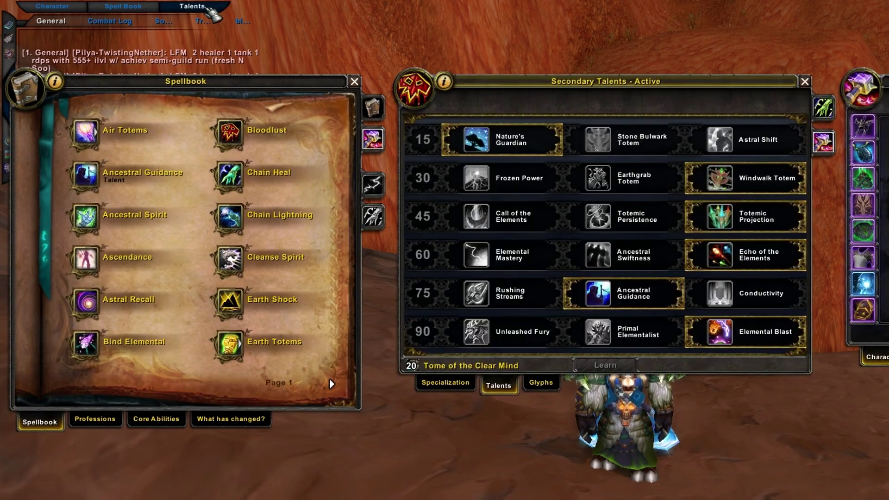
key(Escape)
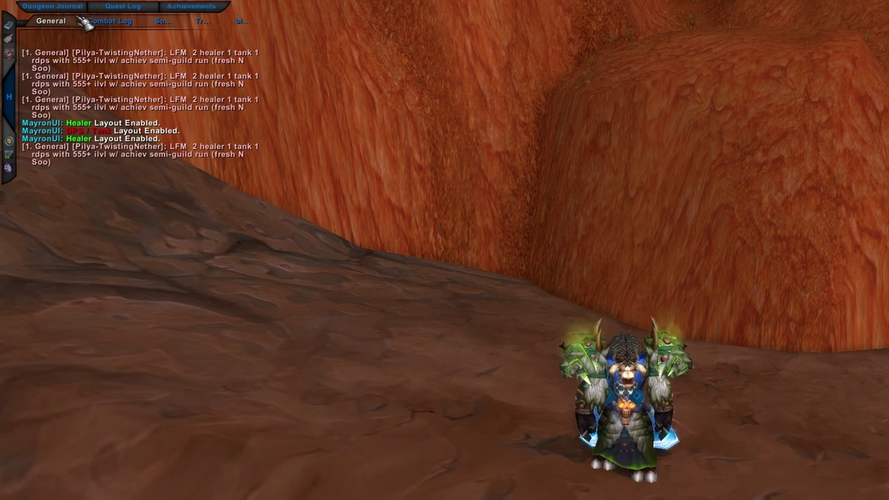
View the Dungeon Journal, Quest Log and Achievements windows from the alternate chat frame buttons, and close them
click(81, 6)
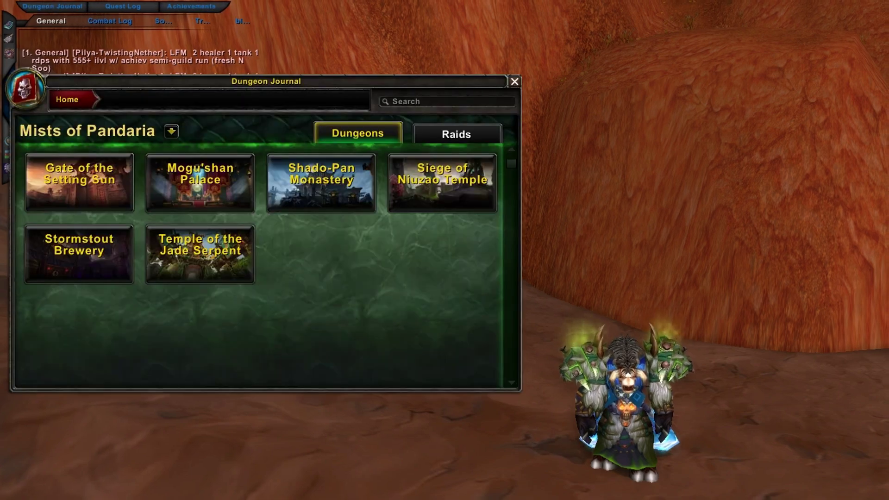
click(144, 6)
click(191, 6)
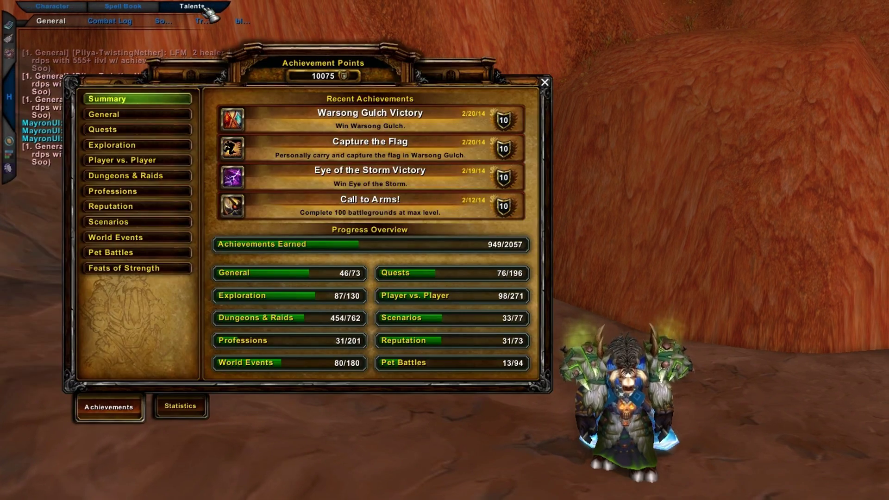
key(Escape)
Reveal the third set of chat frame buttons, view the PVP, Mounts and Pets, and LFD windows, and close the Dungeon Finder
key(shift)
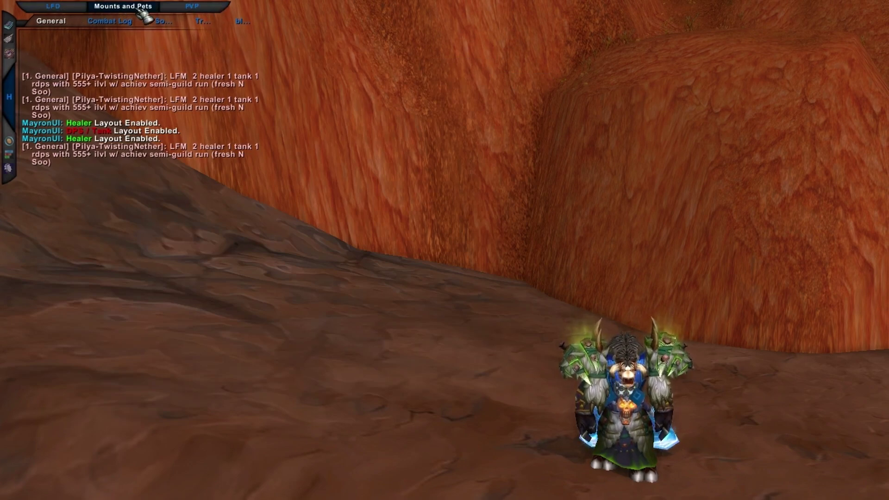
click(190, 9)
click(121, 7)
click(52, 6)
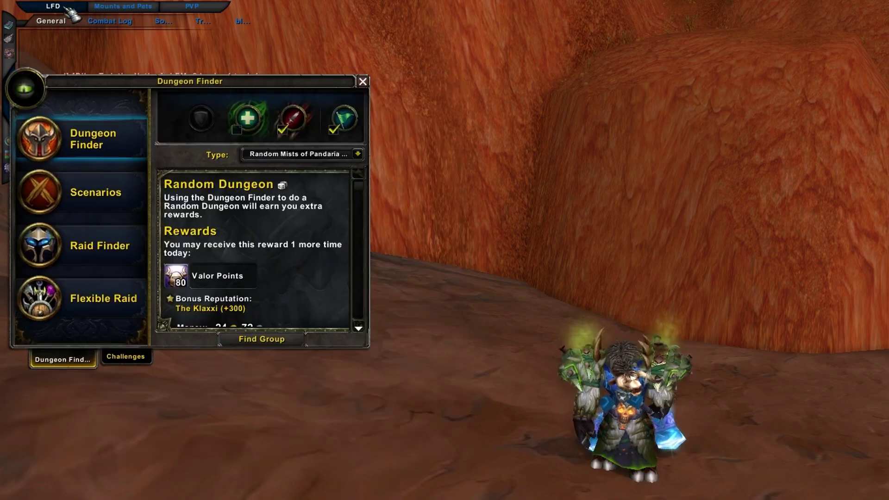
click(362, 81)
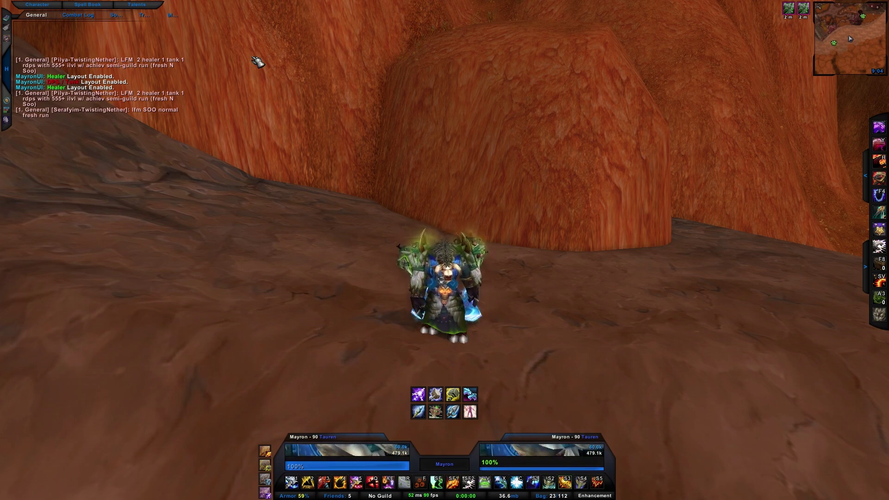
Open the MayronUI installer with /MUI INSTALL and page back and forth through its information pages
text(/MUI INSTALL)
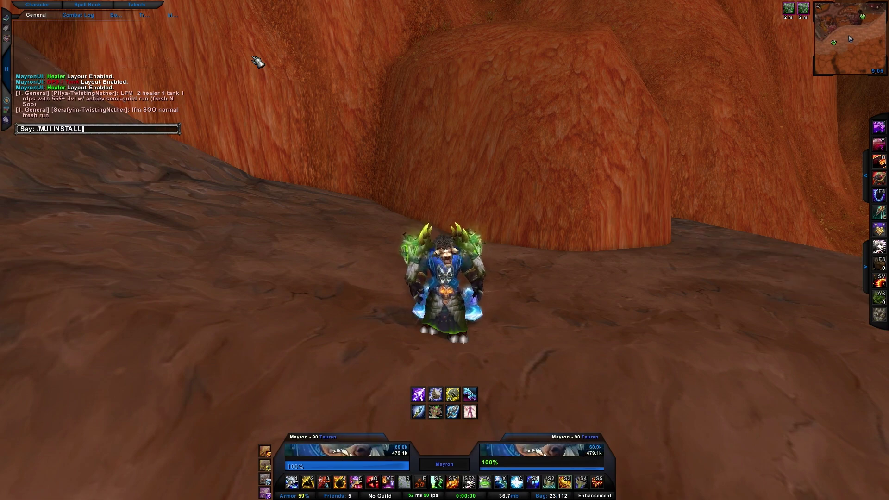
key(Return)
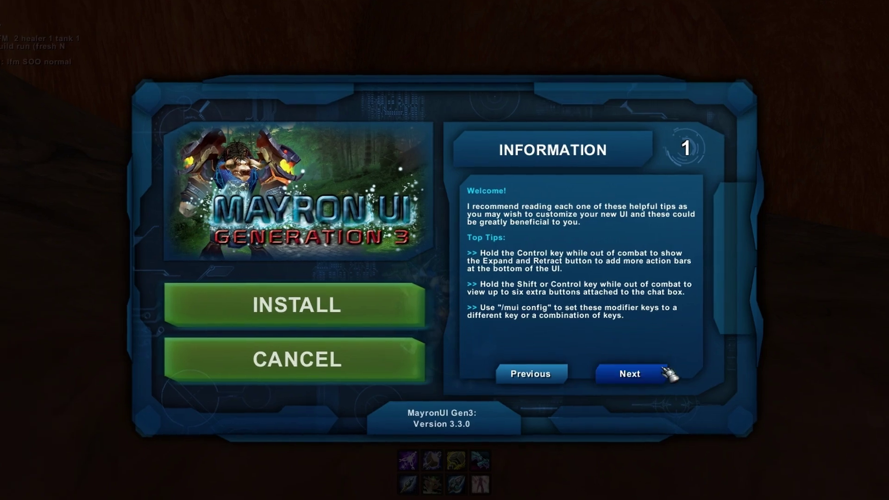
click(618, 363)
click(618, 363)
click(558, 367)
click(558, 367)
click(557, 367)
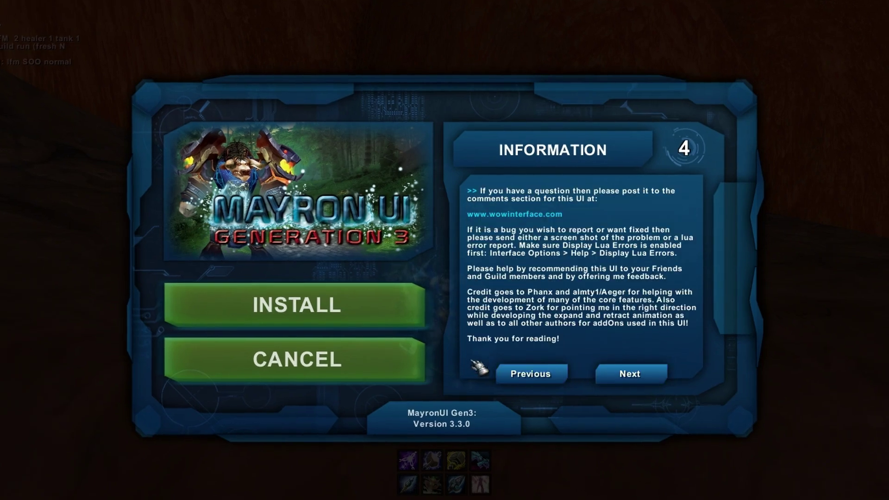
click(627, 374)
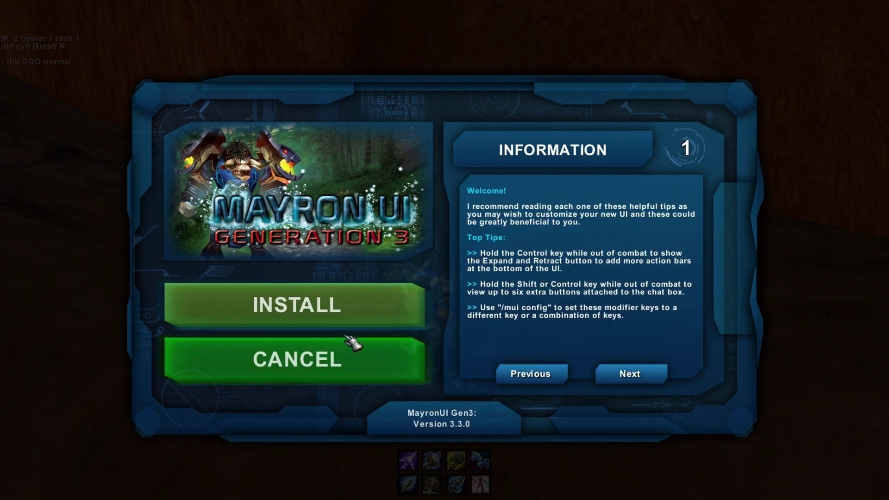
View the installer's resolution options, and close the installer without installing anything
click(345, 308)
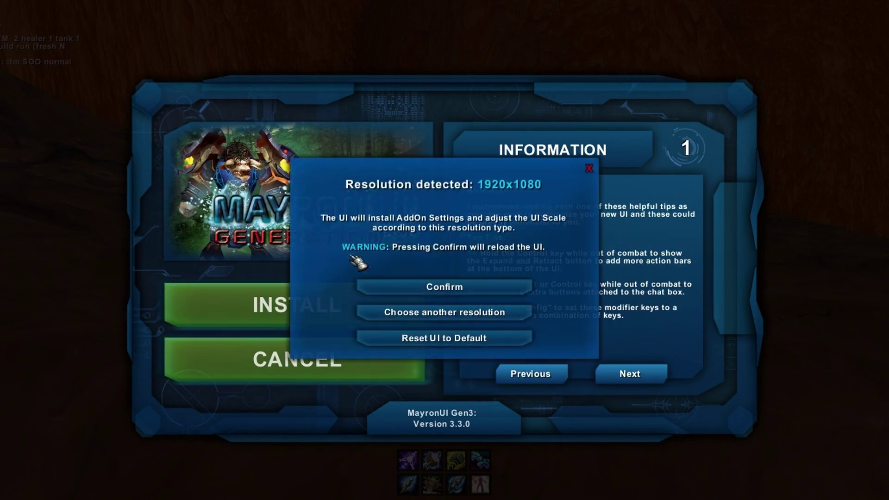
click(502, 315)
click(591, 170)
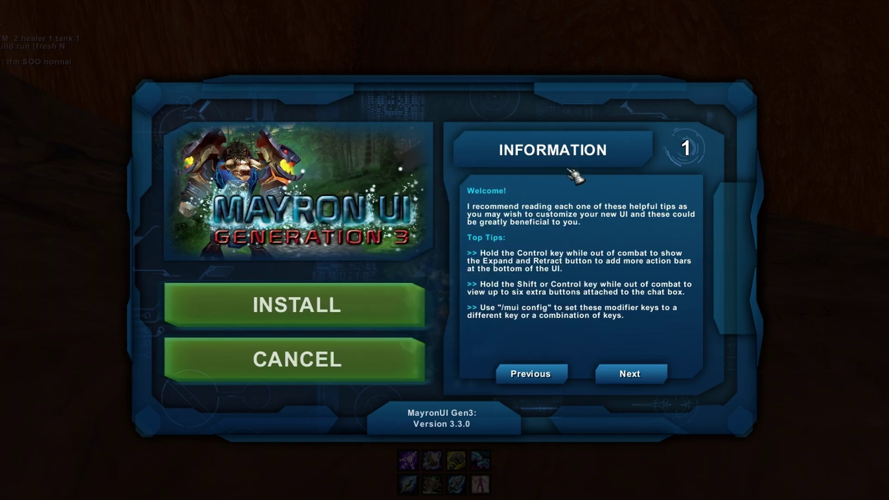
click(378, 372)
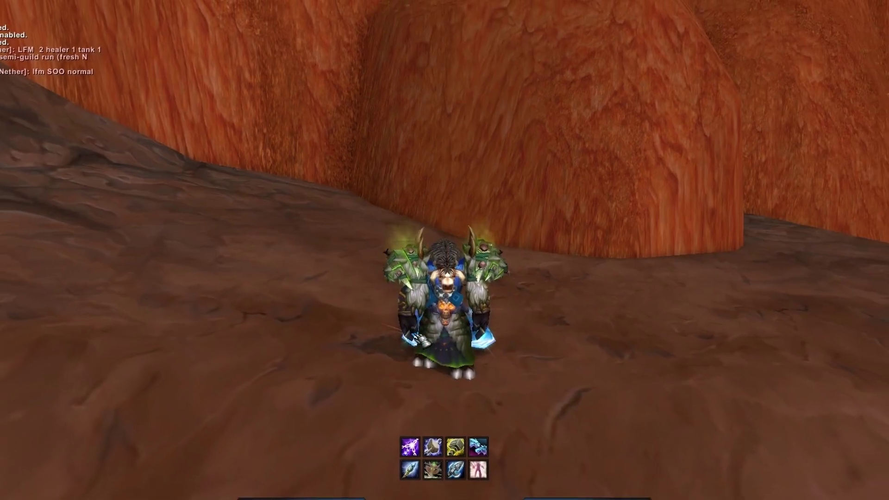
Open the bonus features page with /mui bonus, look over its options, and leave it unchanged
key(Return)
text(/mui bonus)
key(Return)
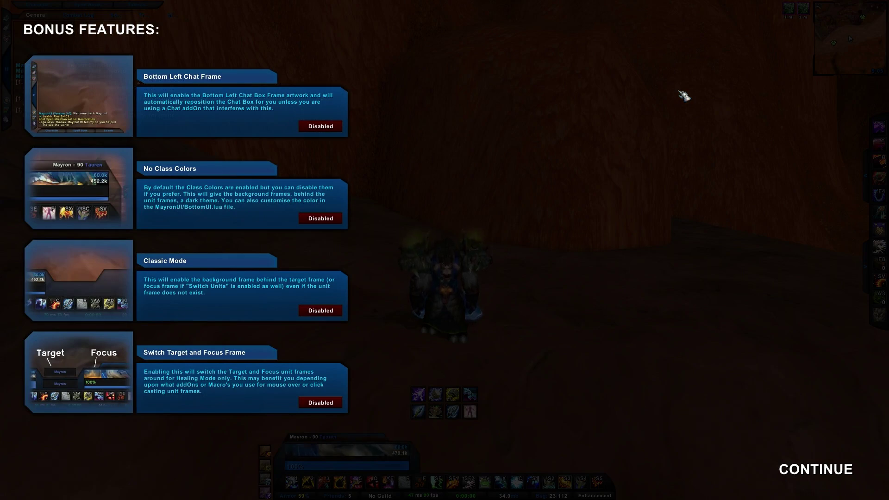
click(821, 474)
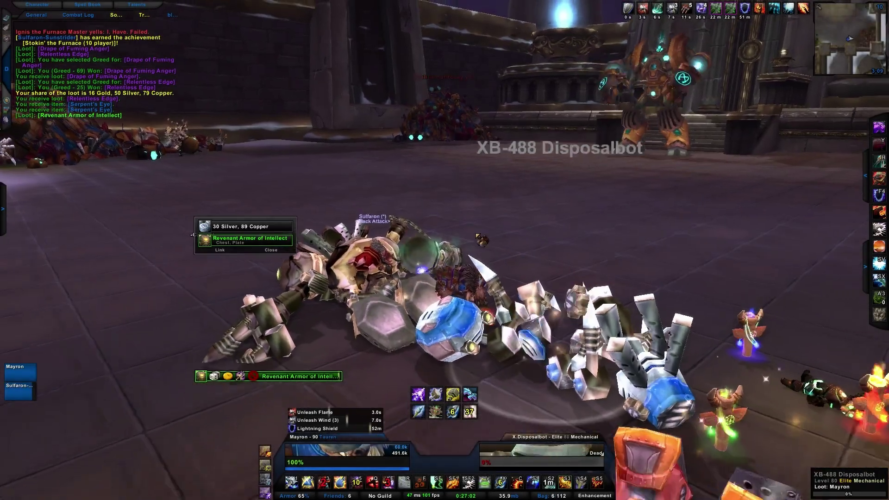
key(w)
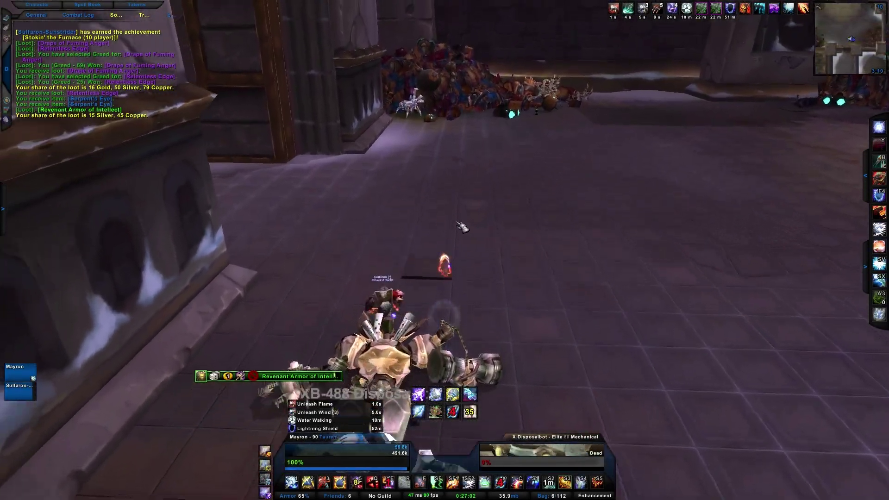
key(a)
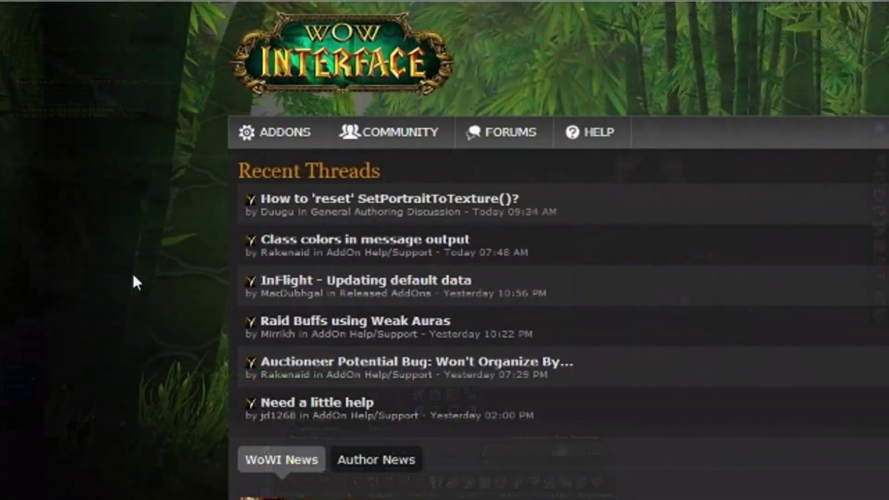
Open the Action Bar Mods category of stand-alone addons on the WoWInterface website and sort it by Downloads in descending order
mouse_move(234, 153)
mouse_move(465, 165)
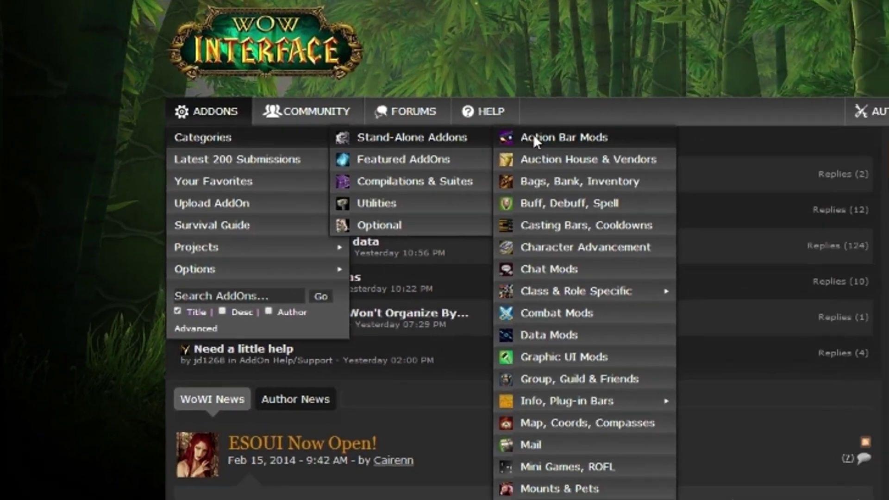
click(611, 161)
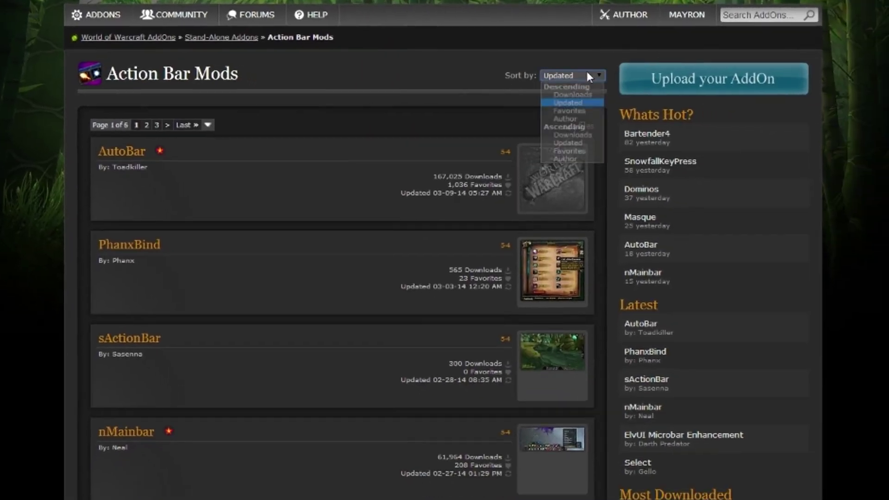
click(573, 94)
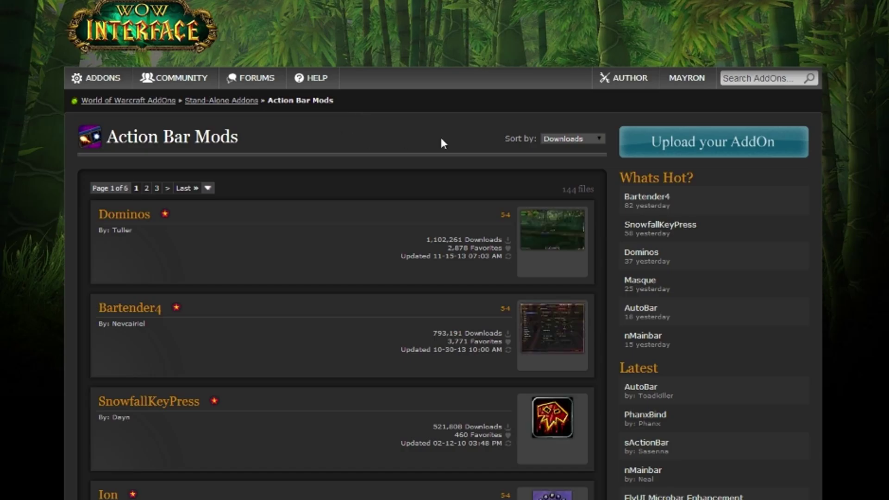
Browse the most downloaded action bar addons, view the OPie preview picture, and close it
scroll(353, 160, down, 1)
scroll(30, 188, down, 1)
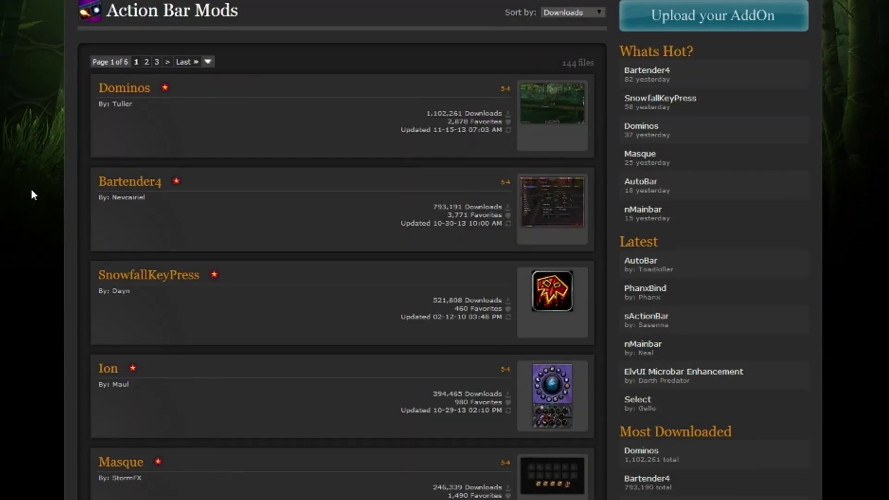
scroll(23, 187, down, 1)
scroll(18, 187, down, 3)
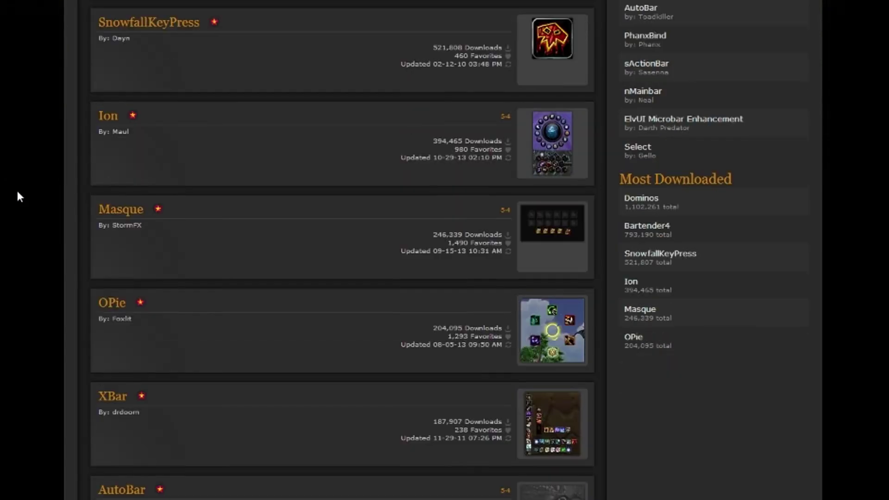
scroll(15, 188, down, 2)
scroll(17, 197, down, 1)
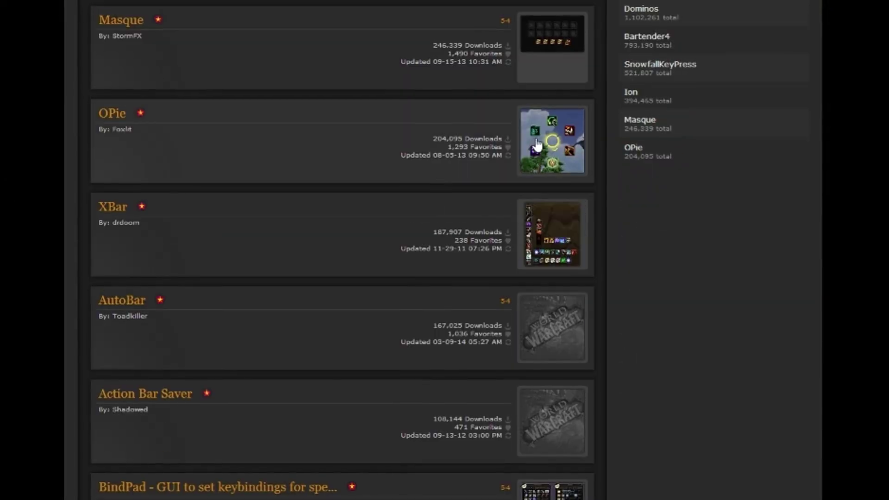
click(564, 142)
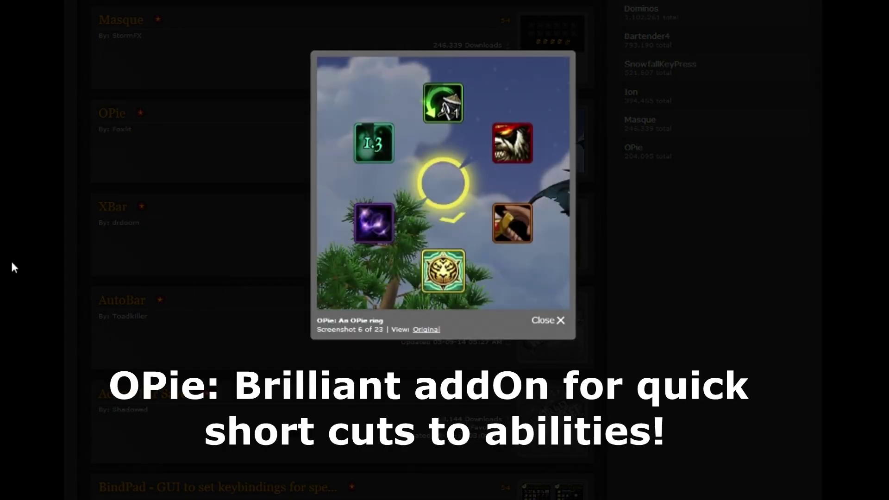
key(Escape)
Browse further down the action bar addon list and look at the rActionButtonStyler entry
scroll(443, 250, down, 4)
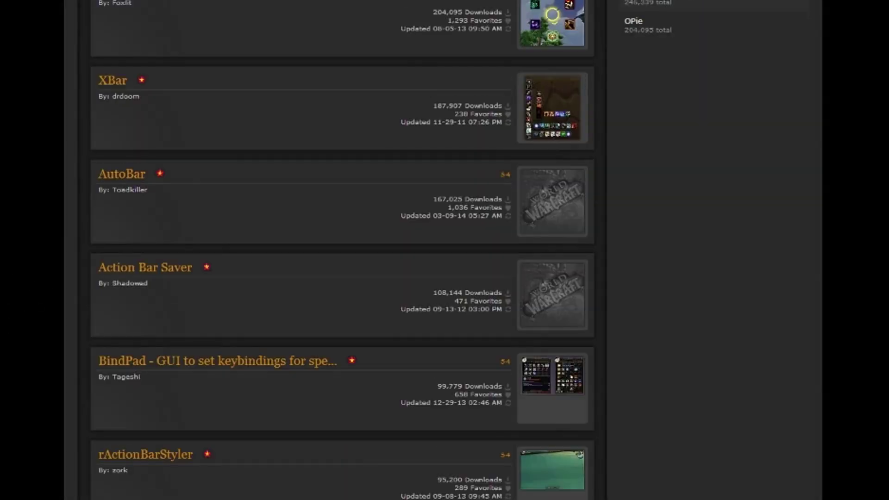
scroll(110, 329, down, 3)
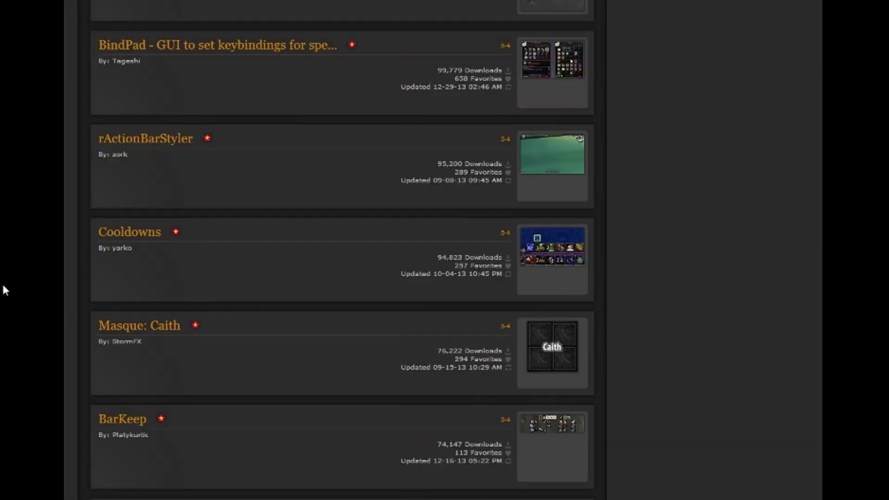
scroll(2, 282, down, 4)
click(541, 383)
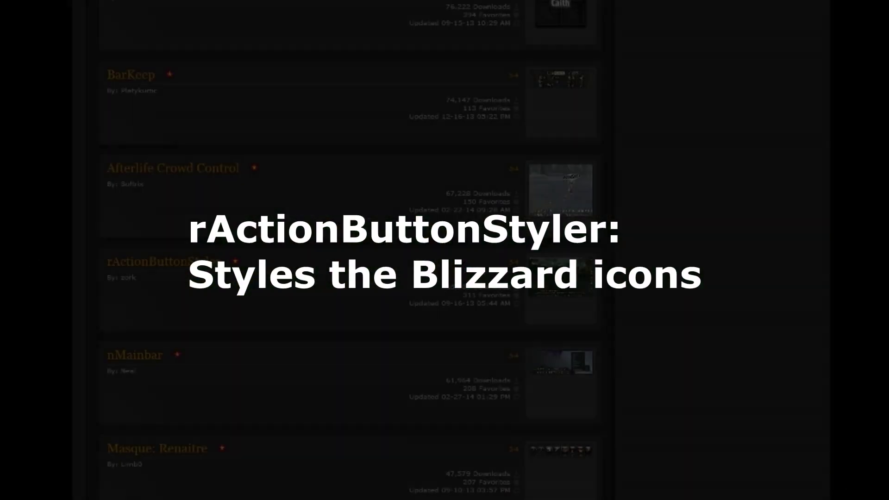
scroll(840, 342, down, 5)
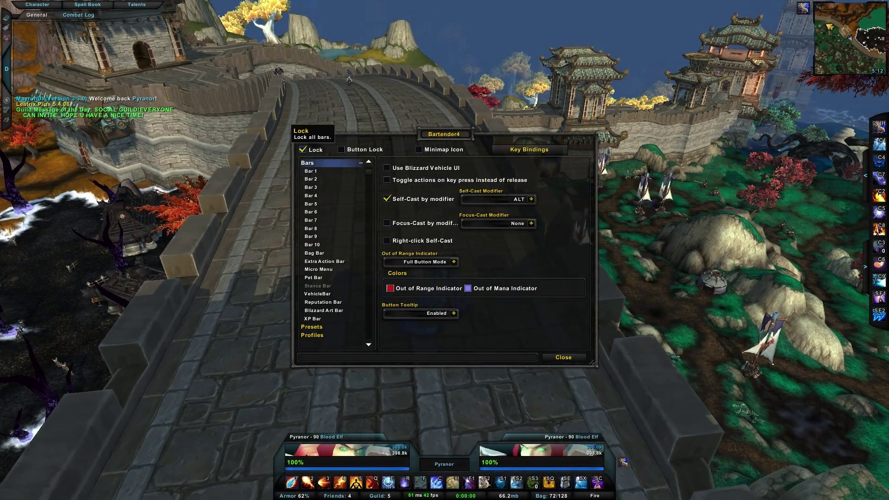
Unlock the Bartender4 bars and reposition the Extra Action Bar beside Bar 5 and Bar 8 to the lower right of the game view
click(303, 149)
drag(399, 394, 352, 396)
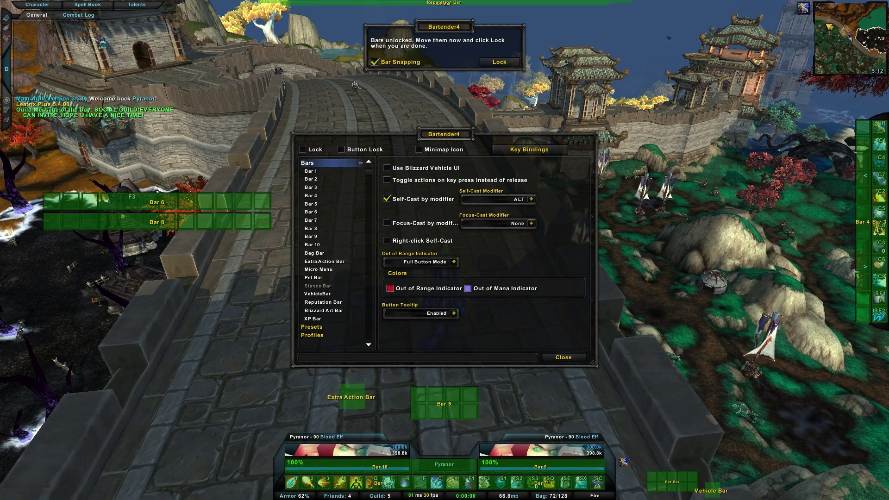
drag(156, 222, 710, 402)
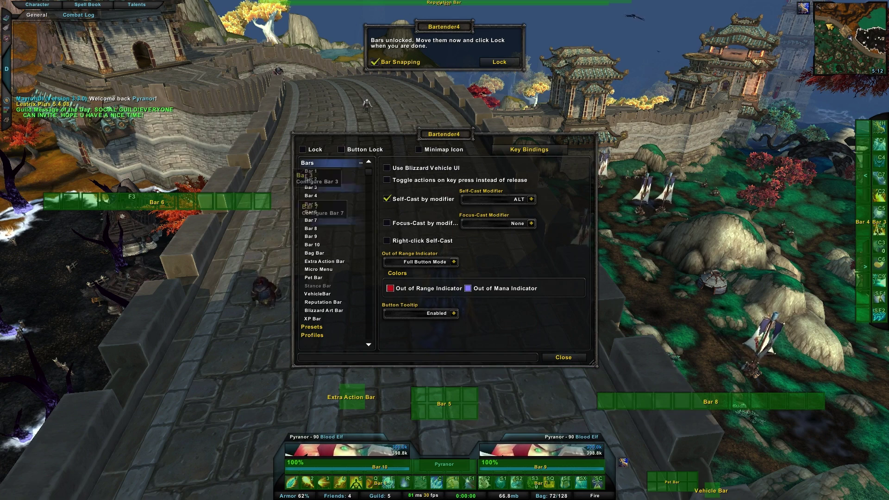
Set Bar 5 to 12 buttons in three rows at scale 1.2, and centre it above the unit frames
click(311, 204)
click(458, 170)
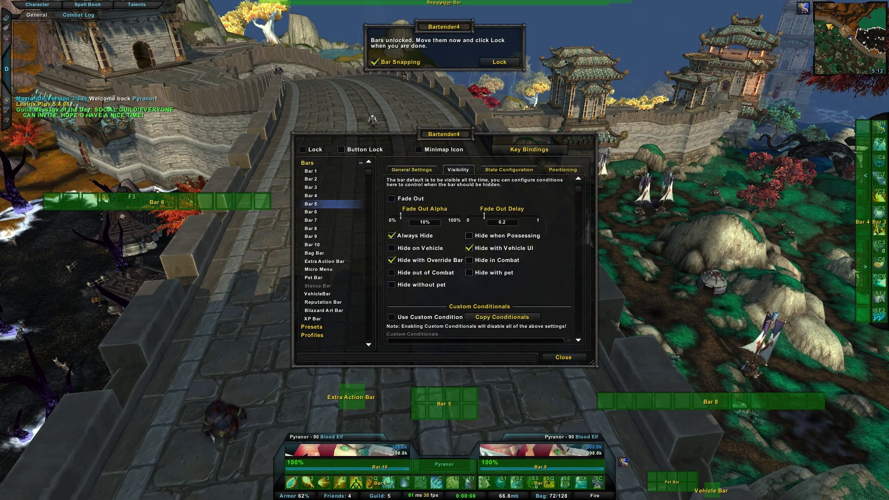
click(411, 169)
drag(510, 233, 486, 233)
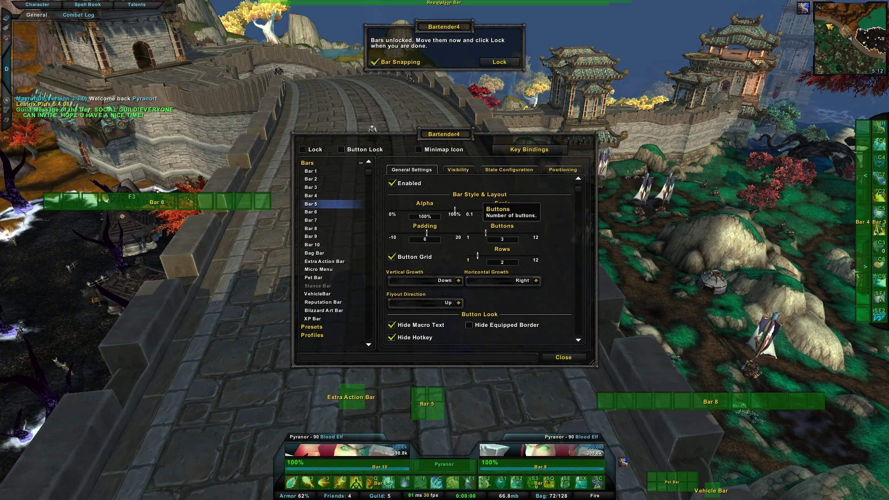
drag(496, 210, 506, 210)
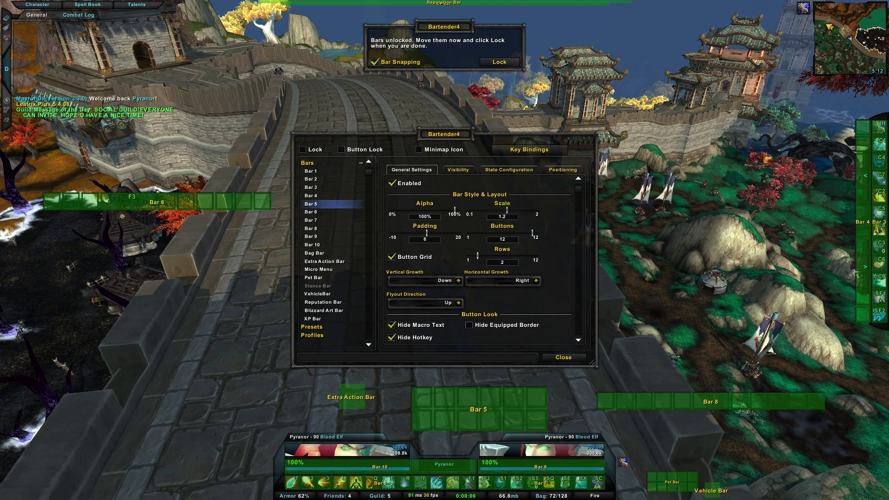
drag(517, 256, 479, 256)
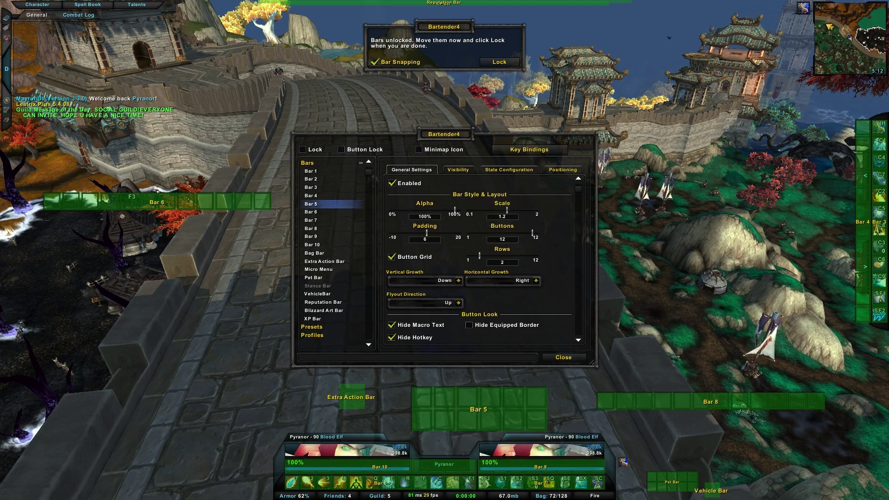
drag(455, 420, 444, 404)
Turn off Always Hide in Bar 5's visibility settings and lock all bars
click(457, 169)
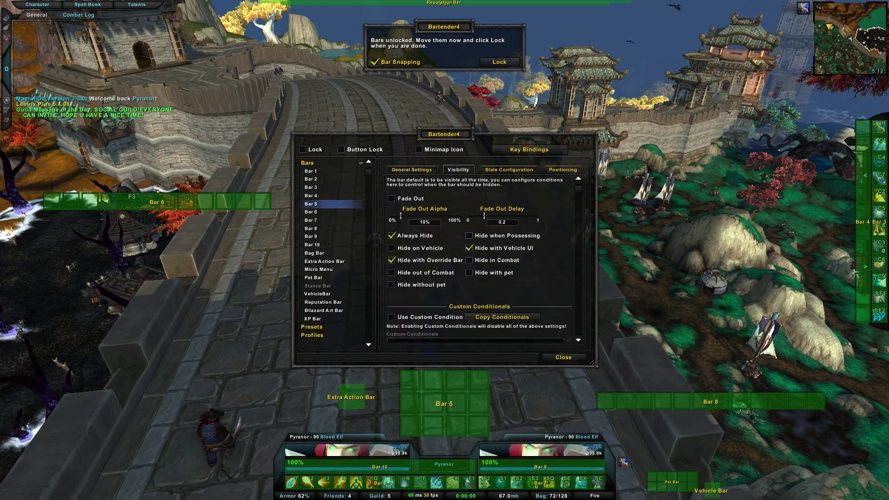
click(398, 236)
click(302, 149)
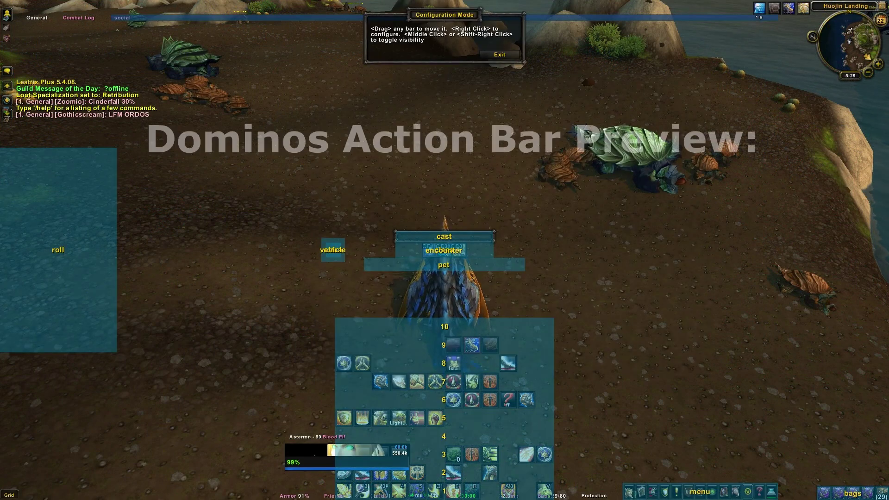
Pull Dominos bars 10, 9 and 2 out of the central stack, and line up bars 5 and 1 in the bottom row
drag(444, 327, 534, 189)
drag(444, 345, 554, 276)
drag(443, 472, 555, 257)
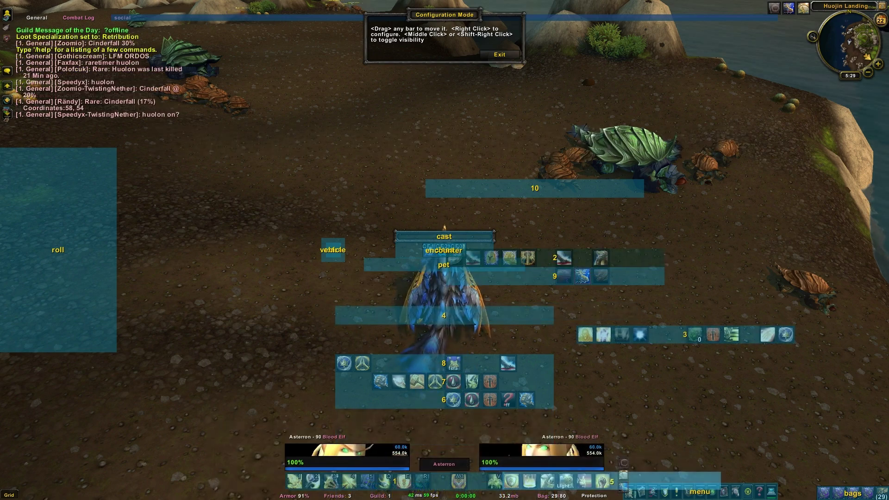
drag(612, 482, 612, 481)
drag(395, 481, 303, 480)
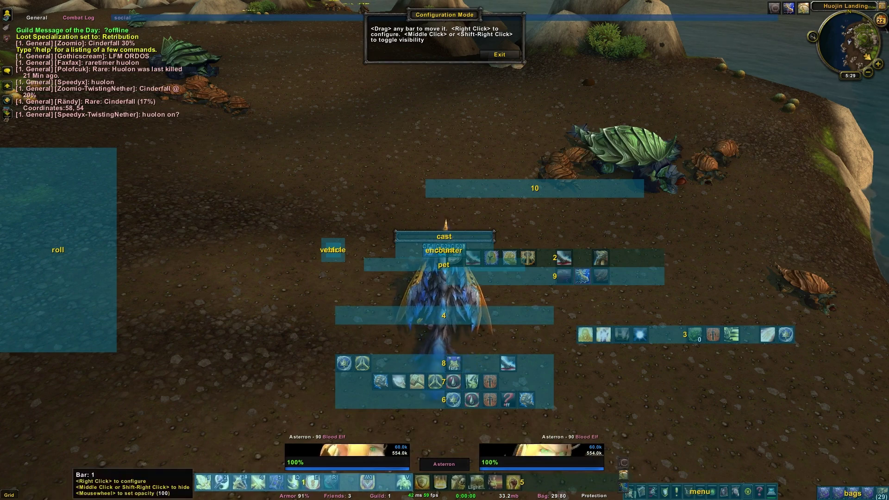
Open the settings of Dominos action bar 1, move the settings window clear of the bars, and reduce the bar's size
right_click(303, 481)
drag(148, 362, 239, 283)
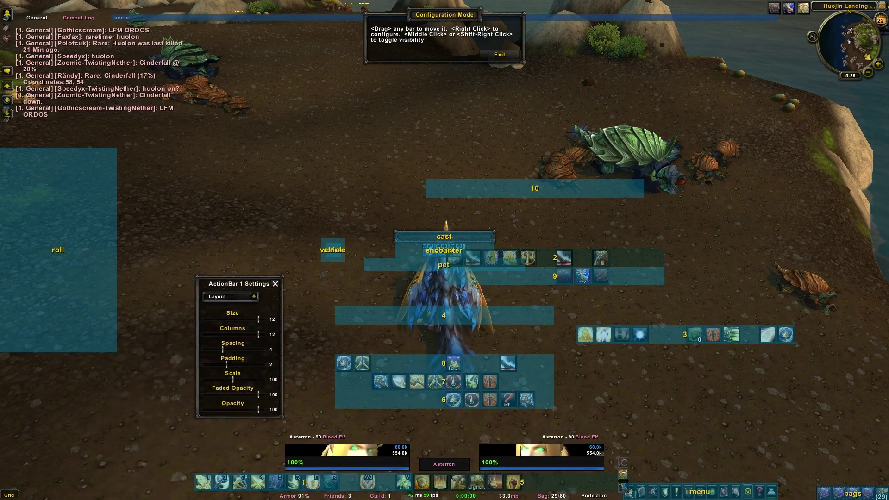
drag(245, 319, 239, 319)
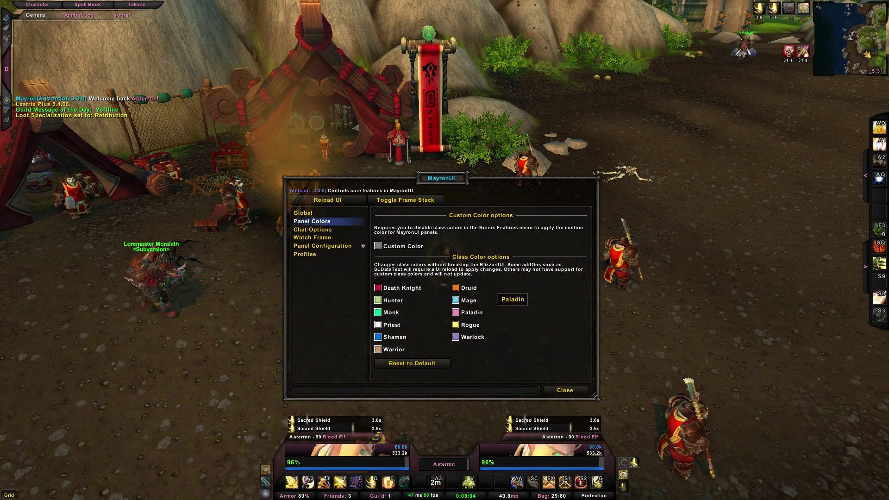
Change the Paladin class color to red (ff0300) in MayronUI's panel colors, and expand the bottom action bars
click(455, 312)
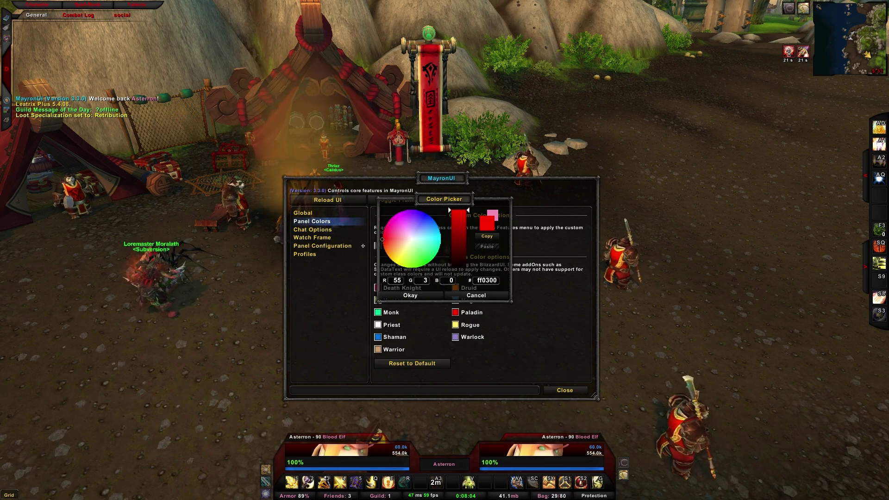
click(566, 391)
drag(566, 370, 655, 338)
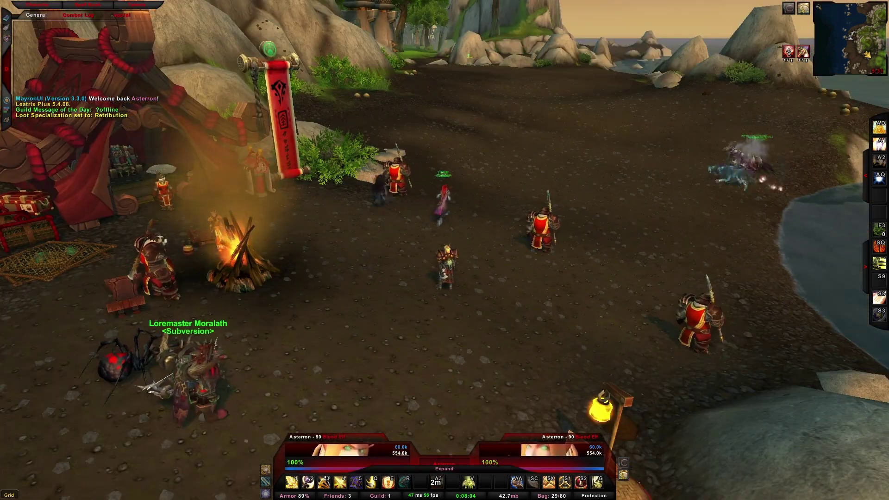
ctrl+click(444, 468)
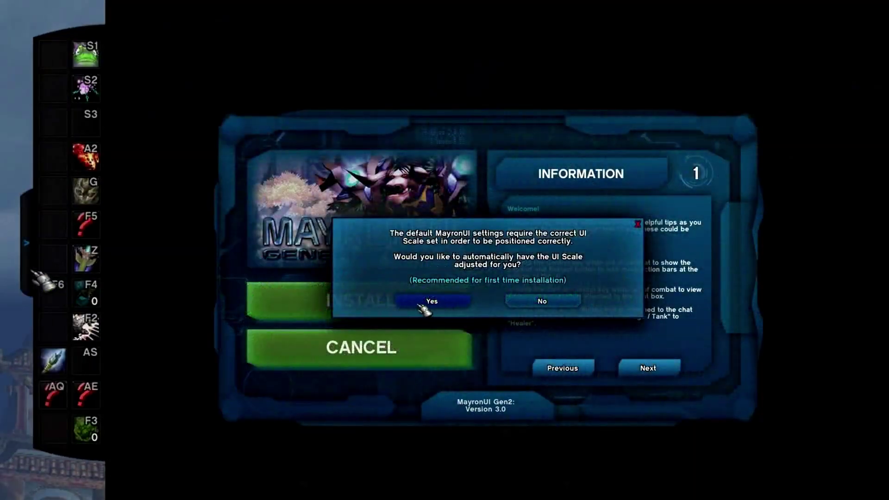
Accept the automatic UI scale adjustment in the MayronUI Gen2 installer
click(458, 302)
click(487, 207)
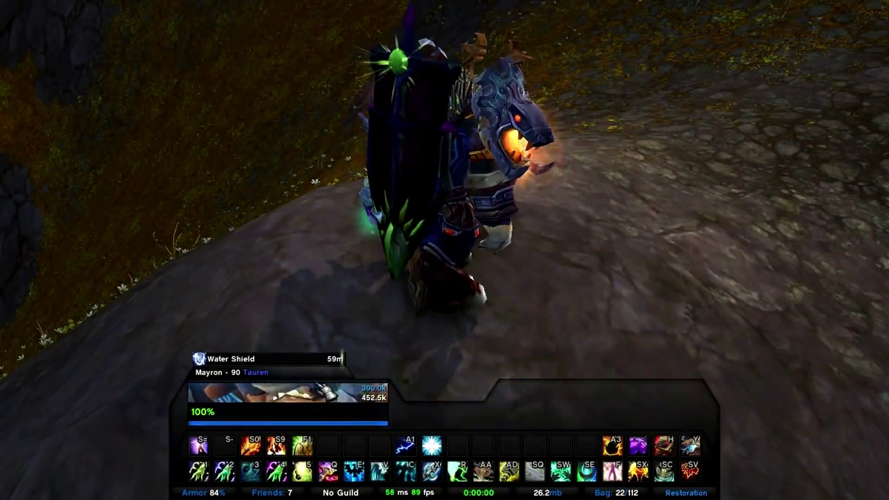
Use a series of action bar abilities against the XT-002 Deconstructor boss
key(F1)
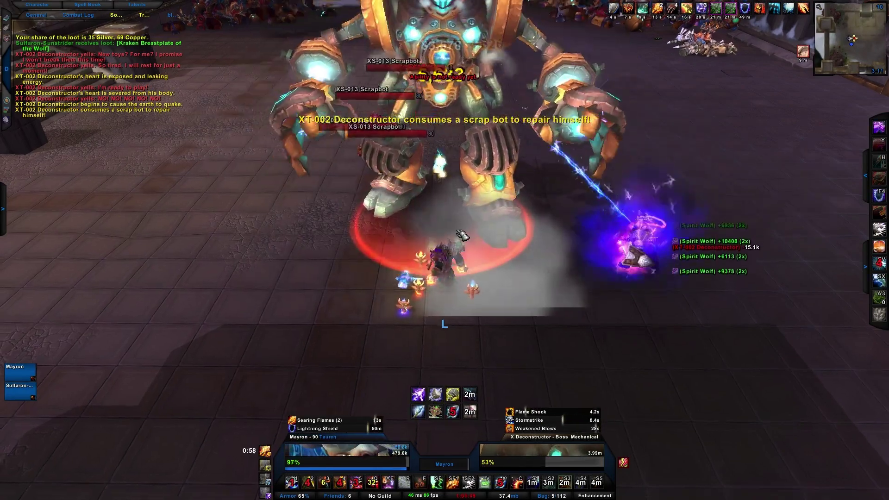
key(e)
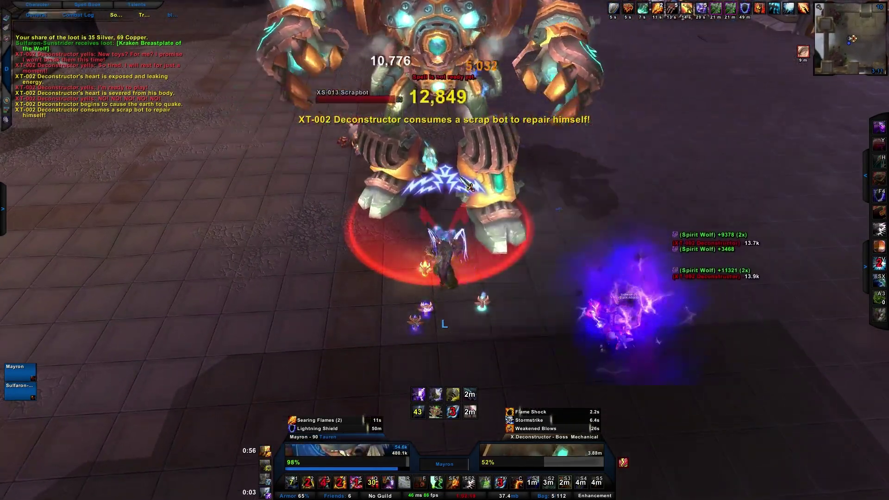
key(alt+e)
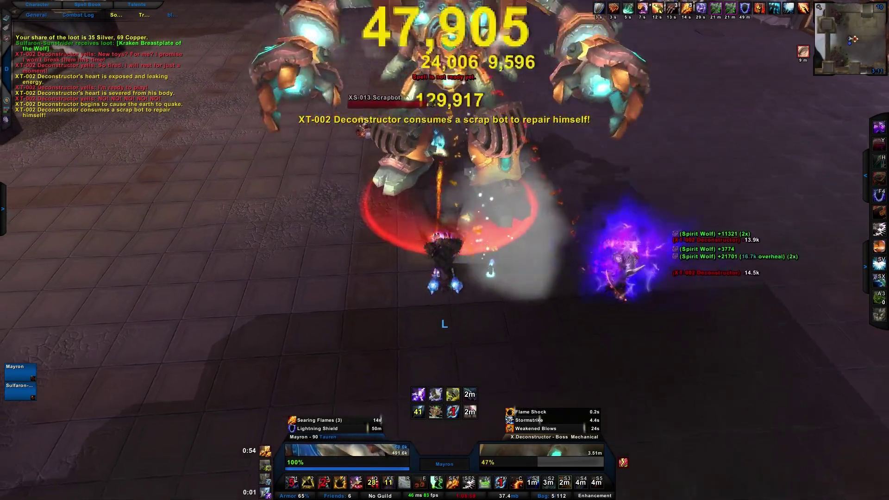
key(5)
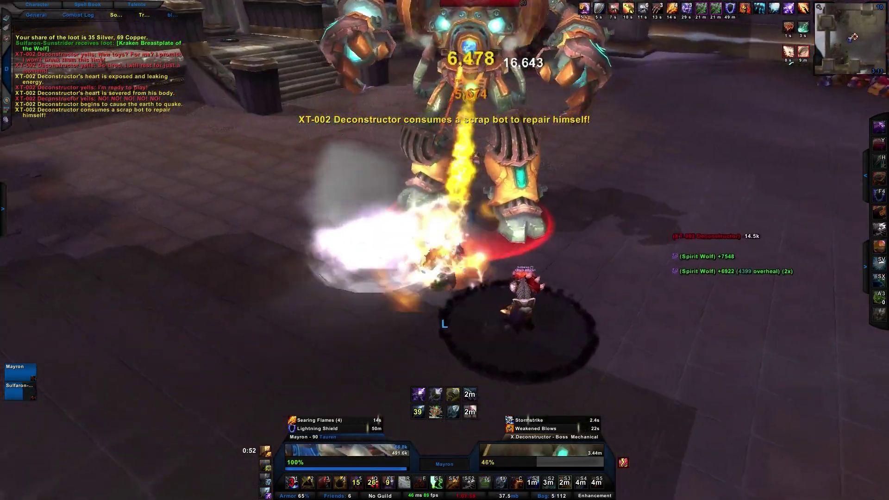
key(shift+F1)
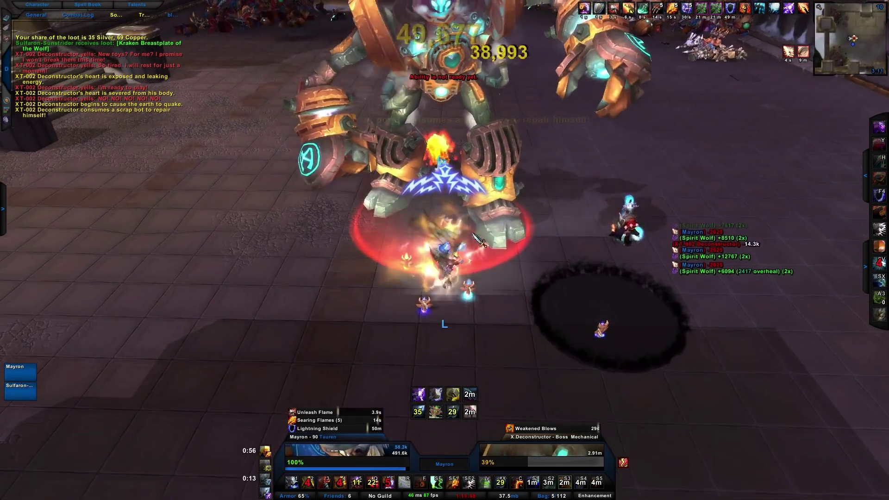
key(1)
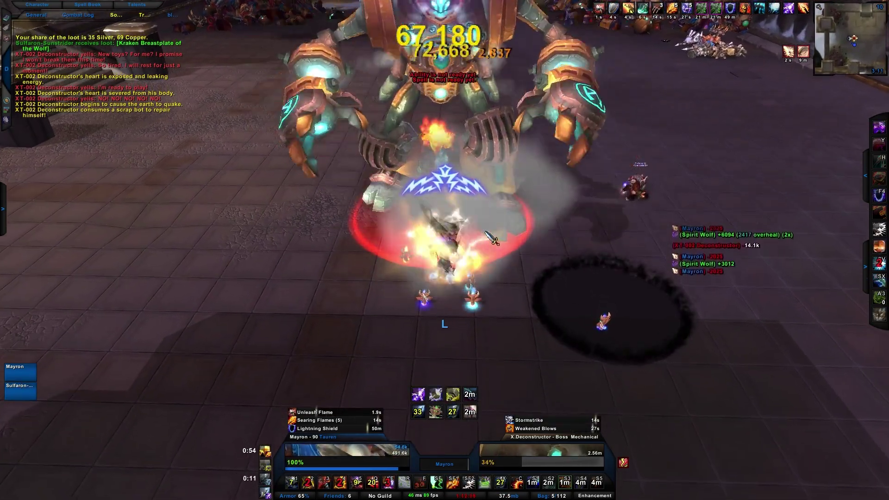